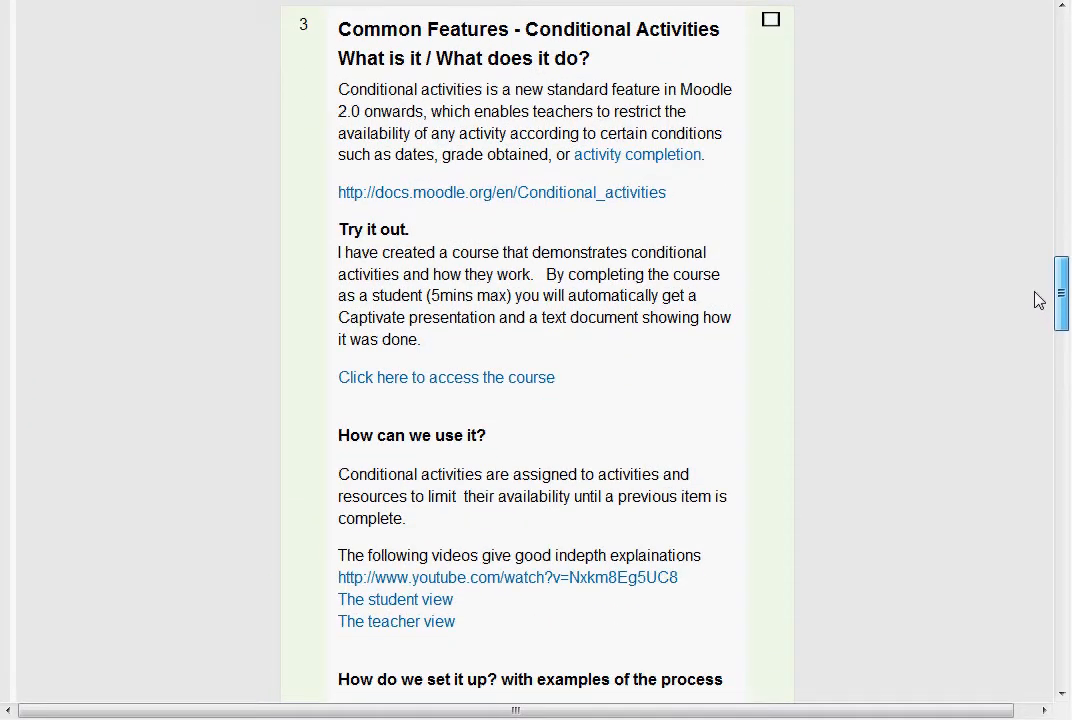
# Open the conditional activities demo course and read the access restriction shown under the Authority to Publish choice.
pyautogui.click(389, 393)
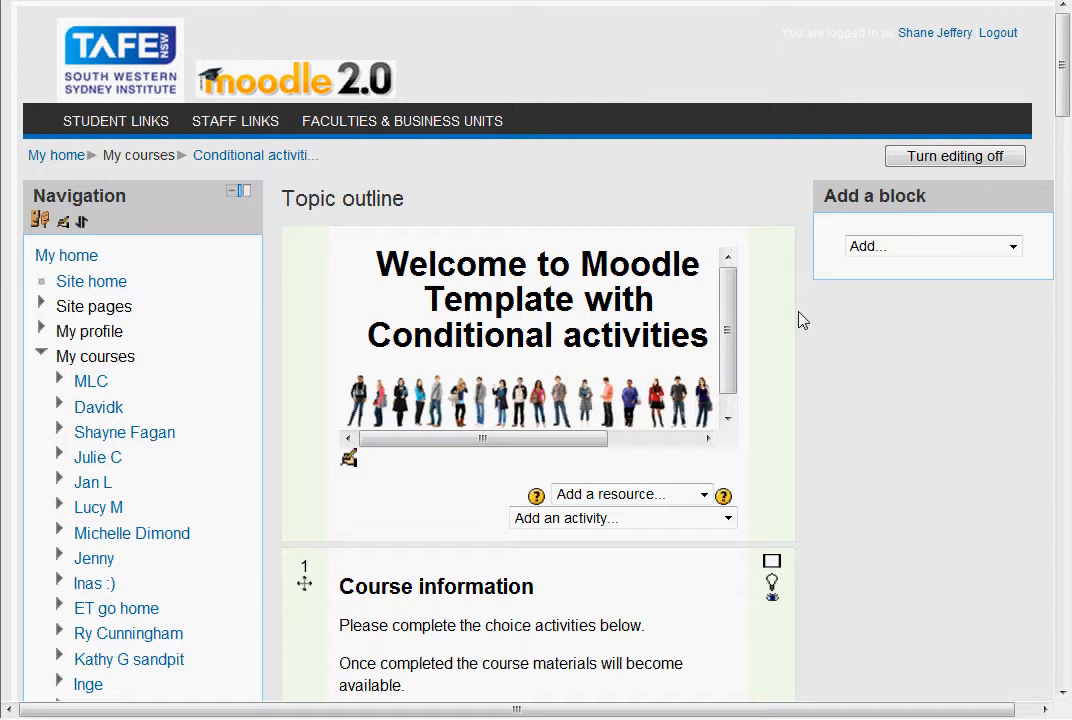
pyautogui.scroll(-5, 800, 320)
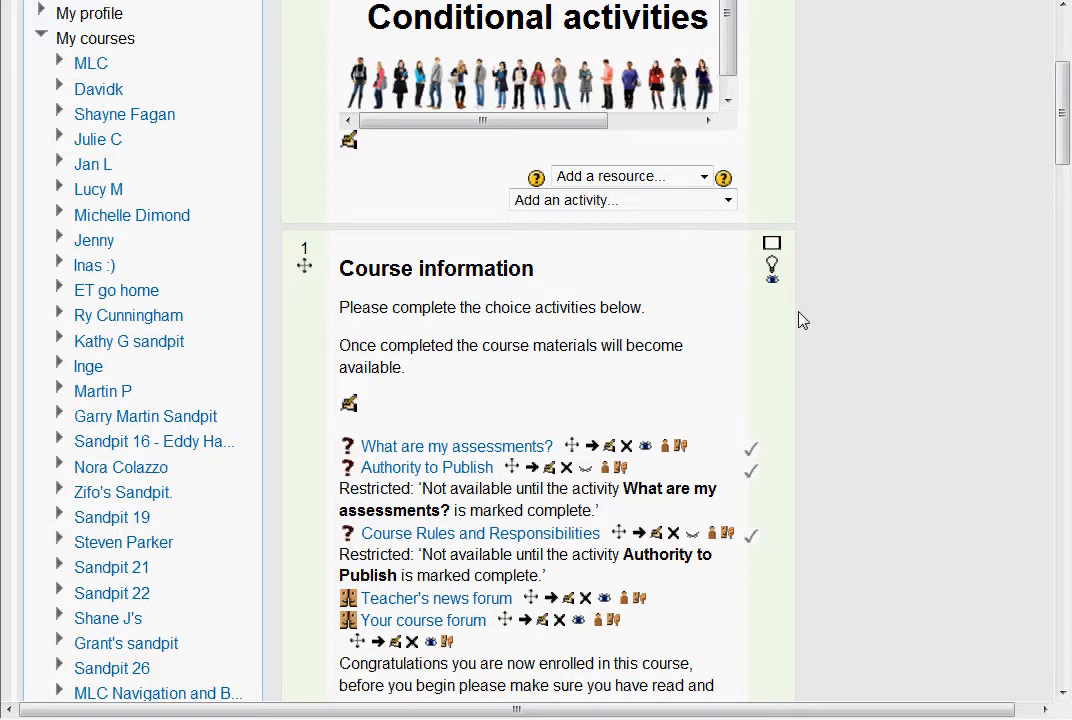
pyautogui.scroll(-5, 800, 320)
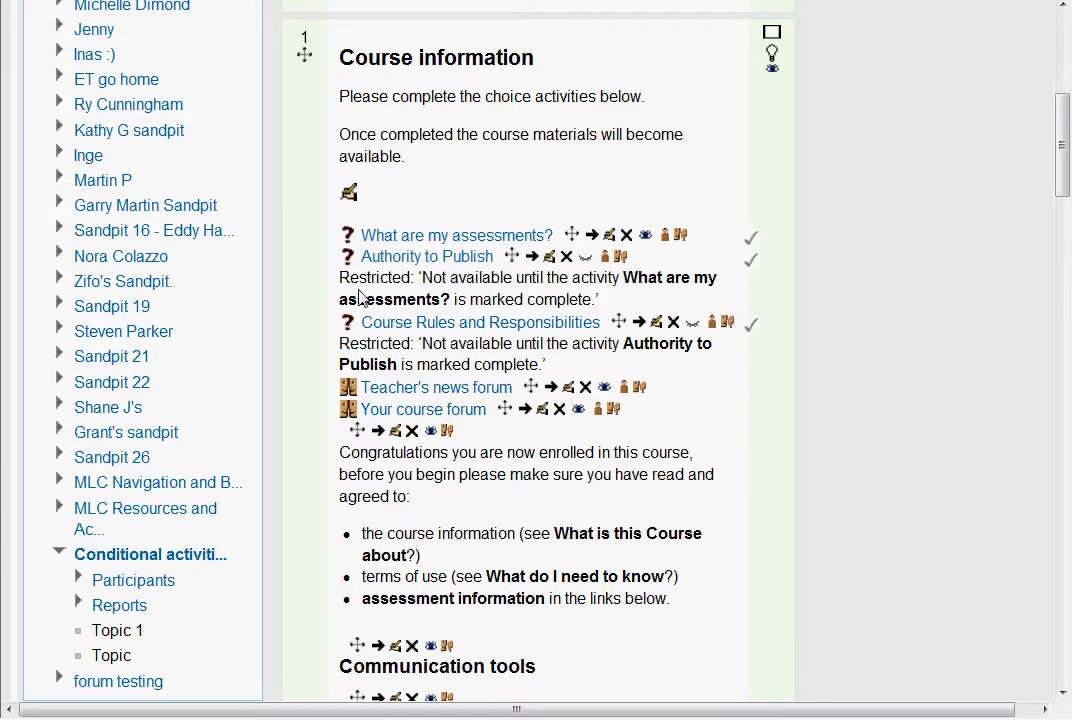
pyautogui.moveTo(341, 281); pyautogui.dragTo(708, 294)
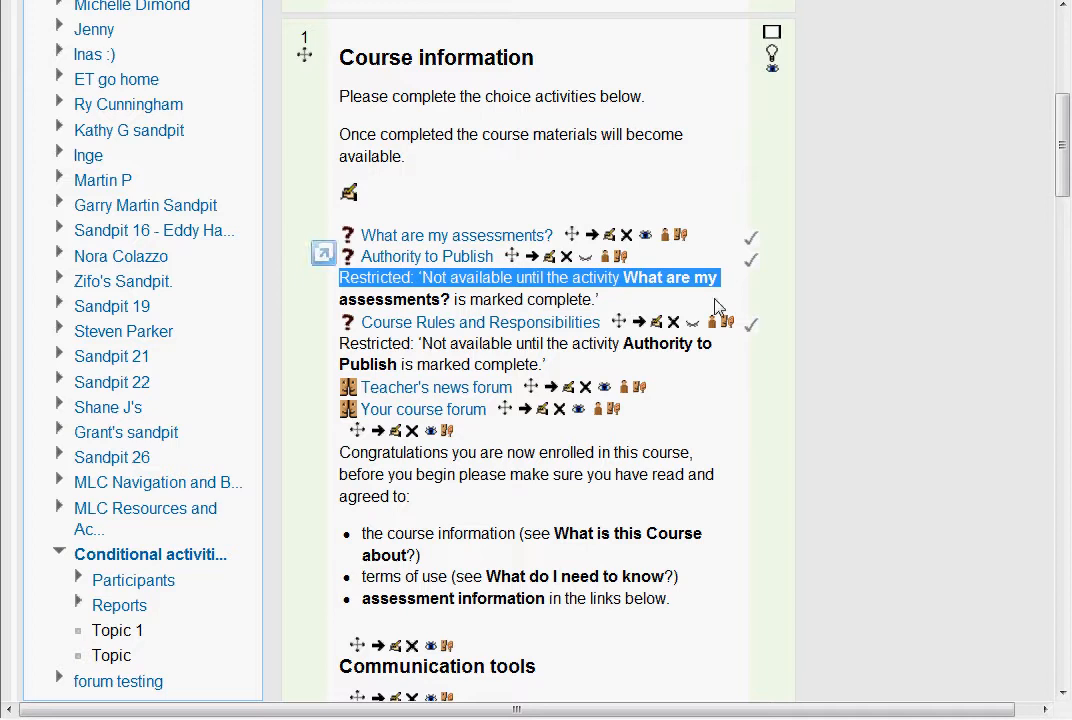
pyautogui.moveTo(597, 299); pyautogui.dragTo(340, 278)
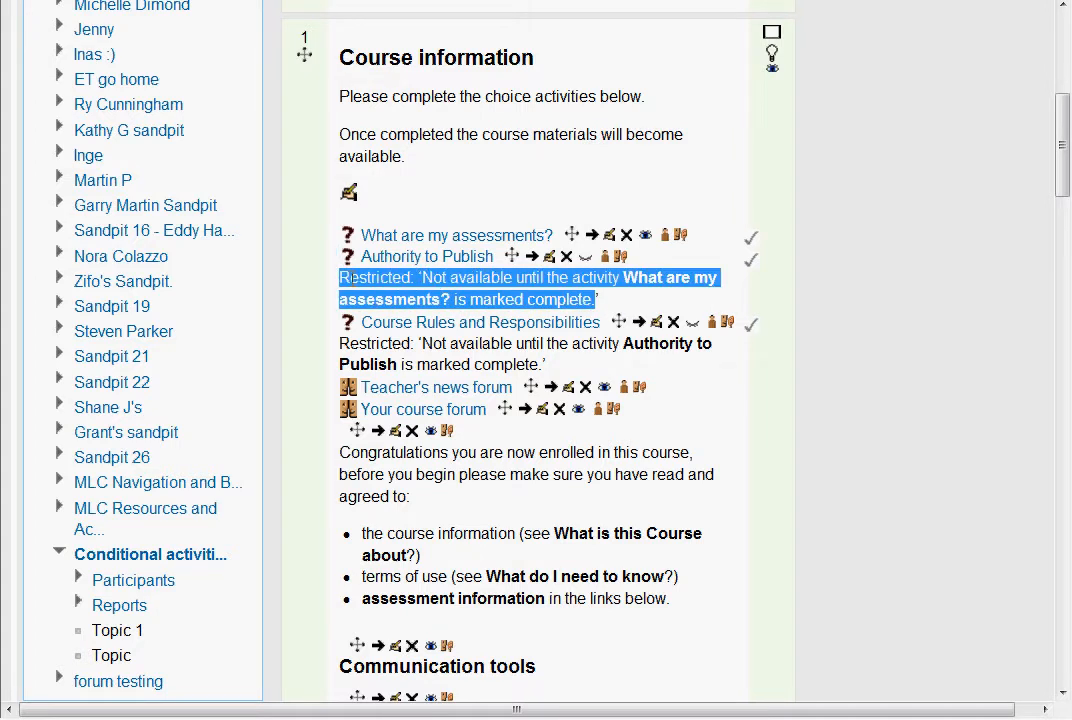
pyautogui.click(467, 178)
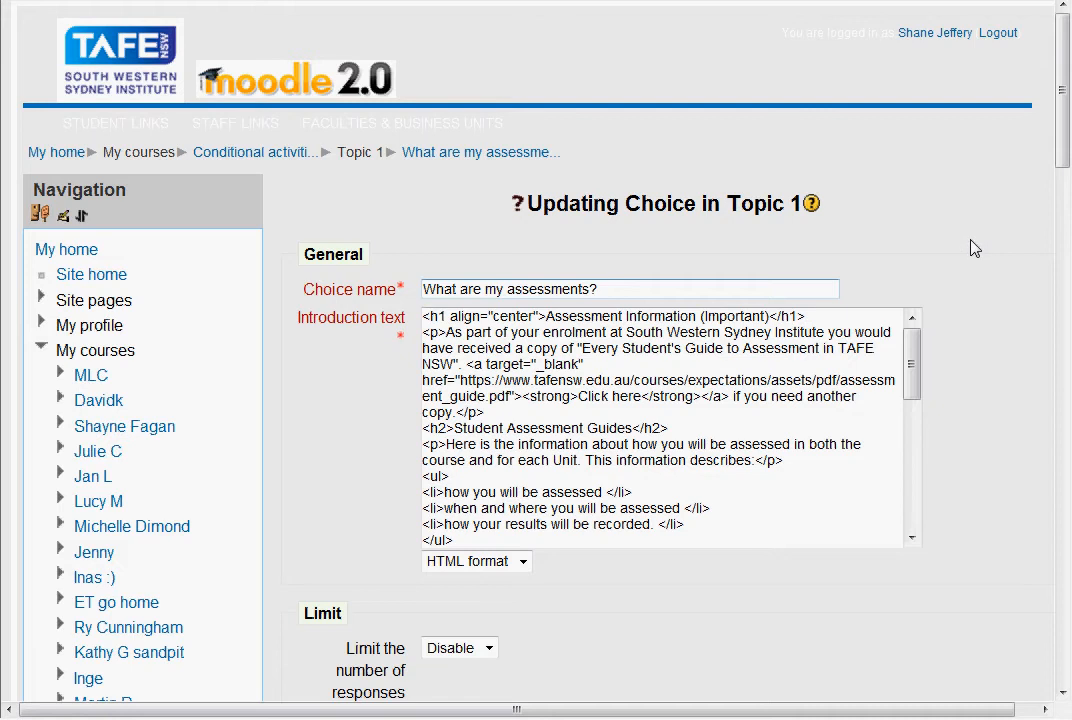
# Examine the Restrict access and Activity completion settings of the "What are my assessments?" choice.
pyautogui.scroll(-15, 975, 248)
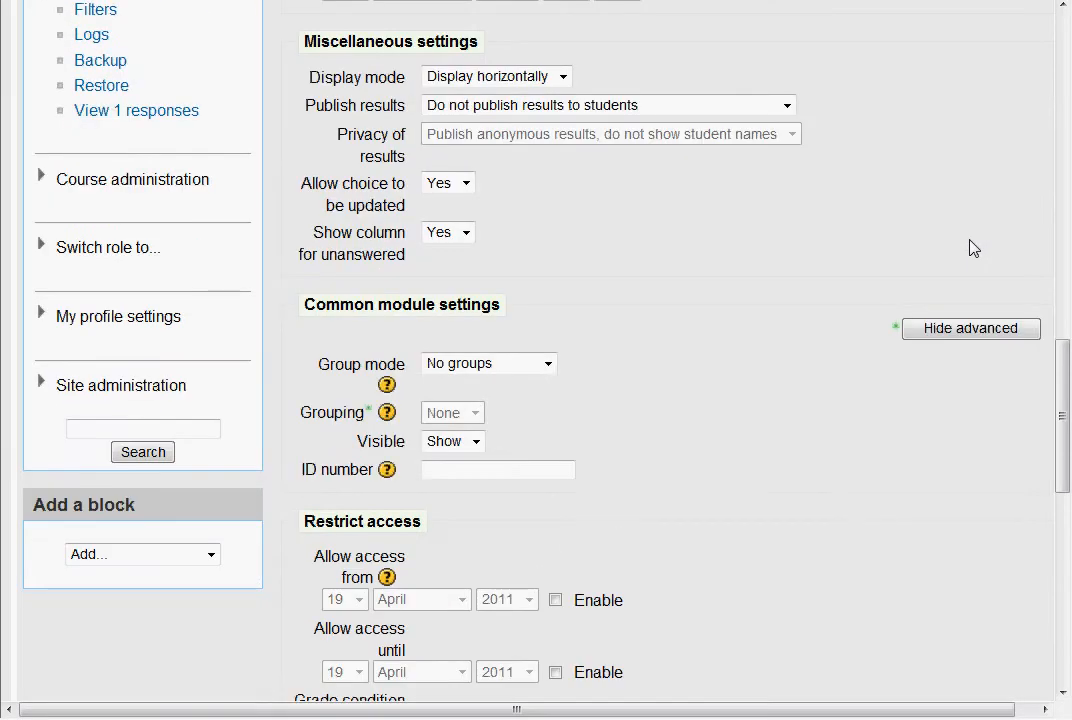
pyautogui.scroll(-5, 975, 248)
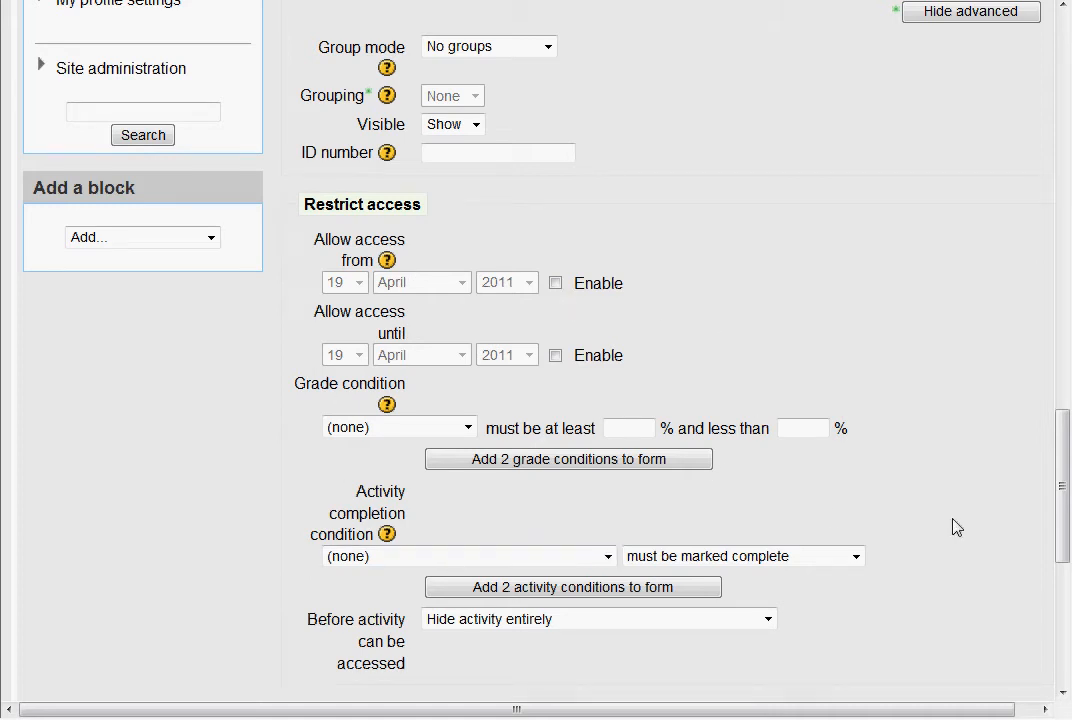
pyautogui.scroll(-4, 957, 560)
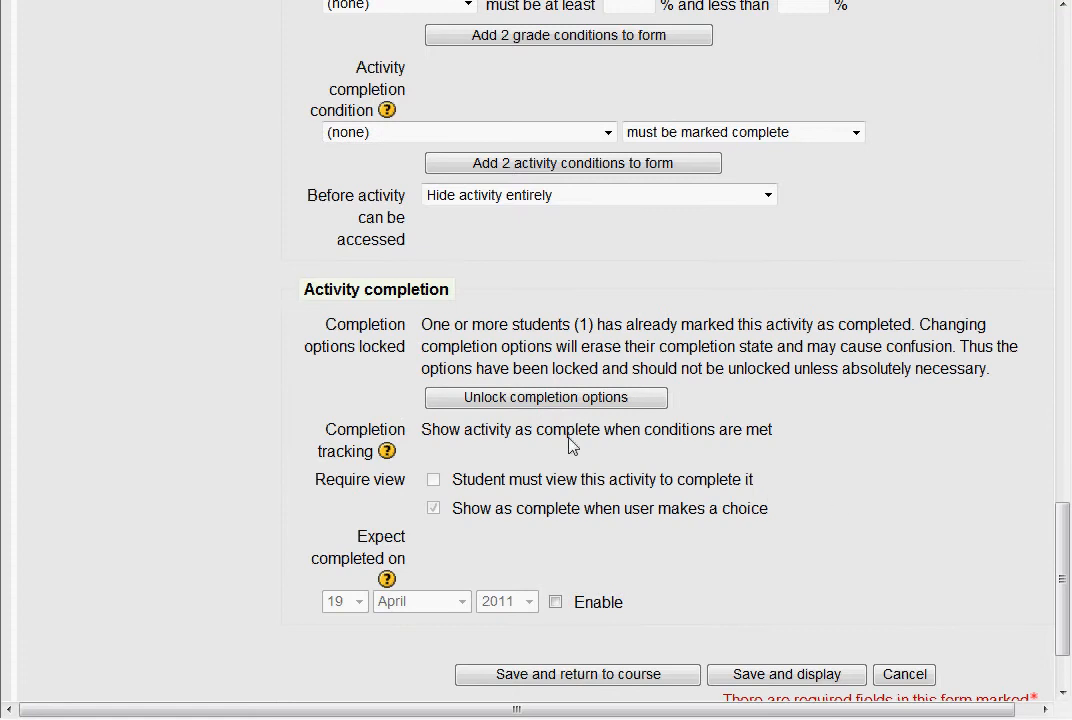
pyautogui.moveTo(305, 288); pyautogui.dragTo(466, 297)
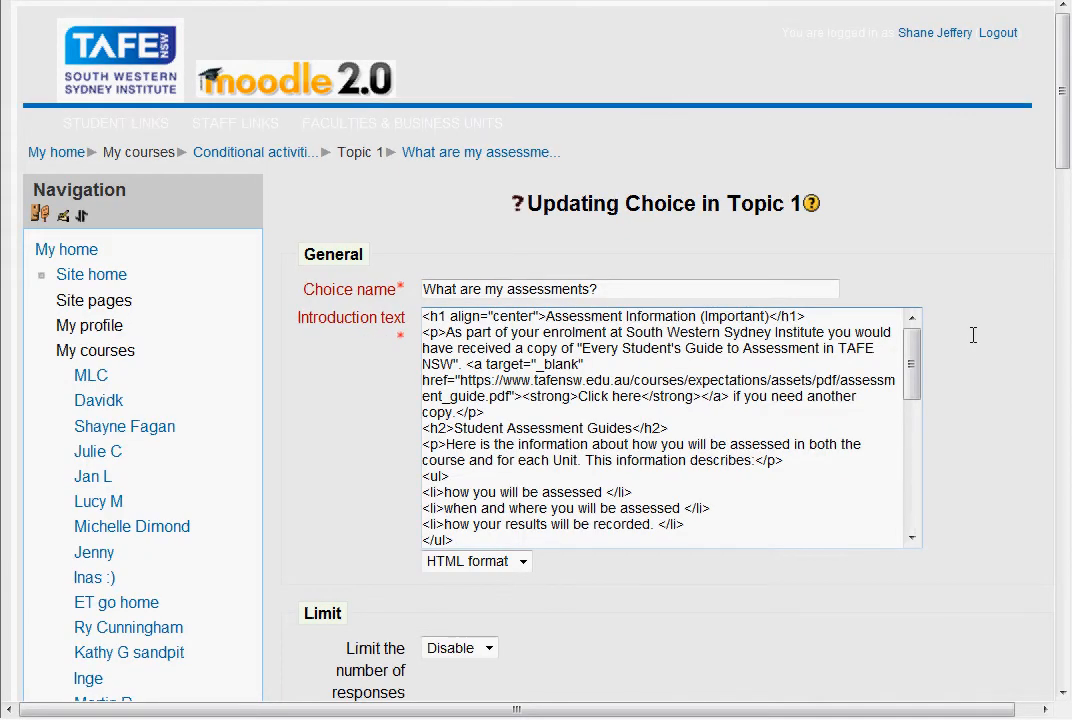
# Unlock the completion options of the "What are my assessments?" choice and review its access and completion sections.
pyautogui.scroll(-5, 976, 343)
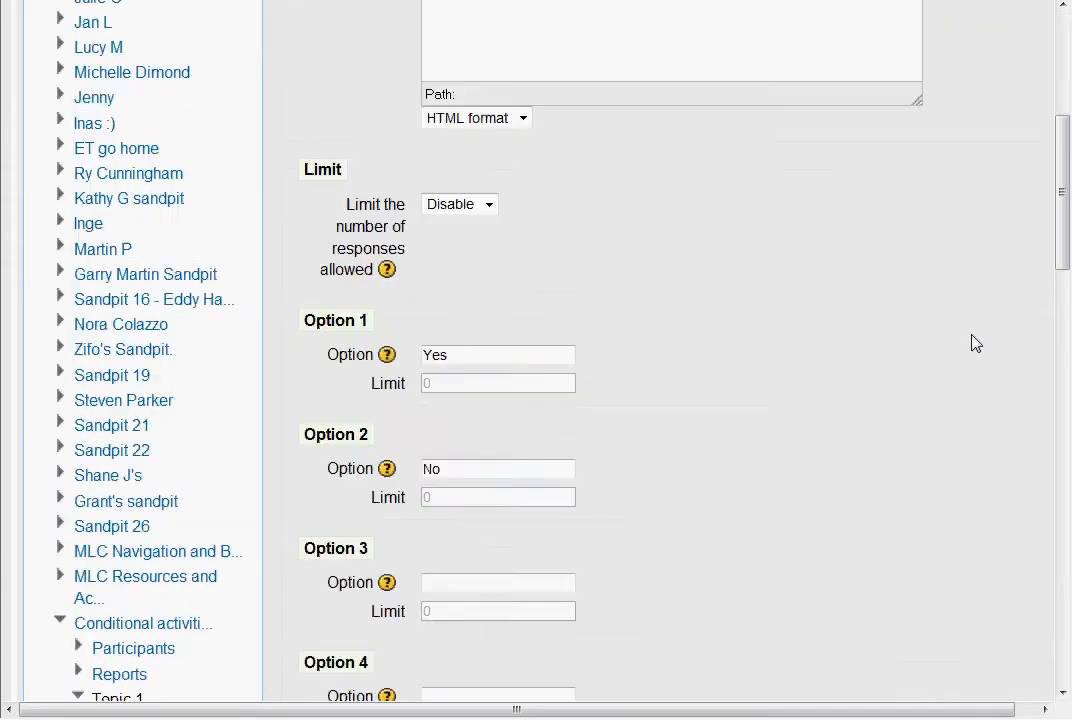
pyautogui.scroll(-15, 976, 343)
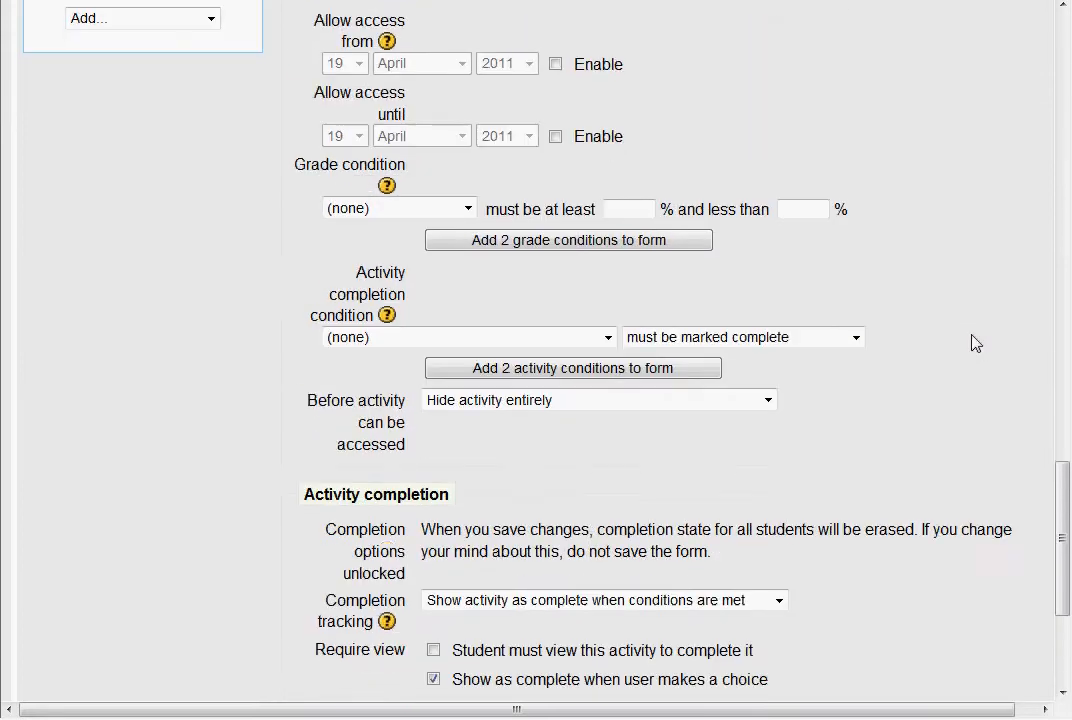
pyautogui.scroll(4, 976, 343)
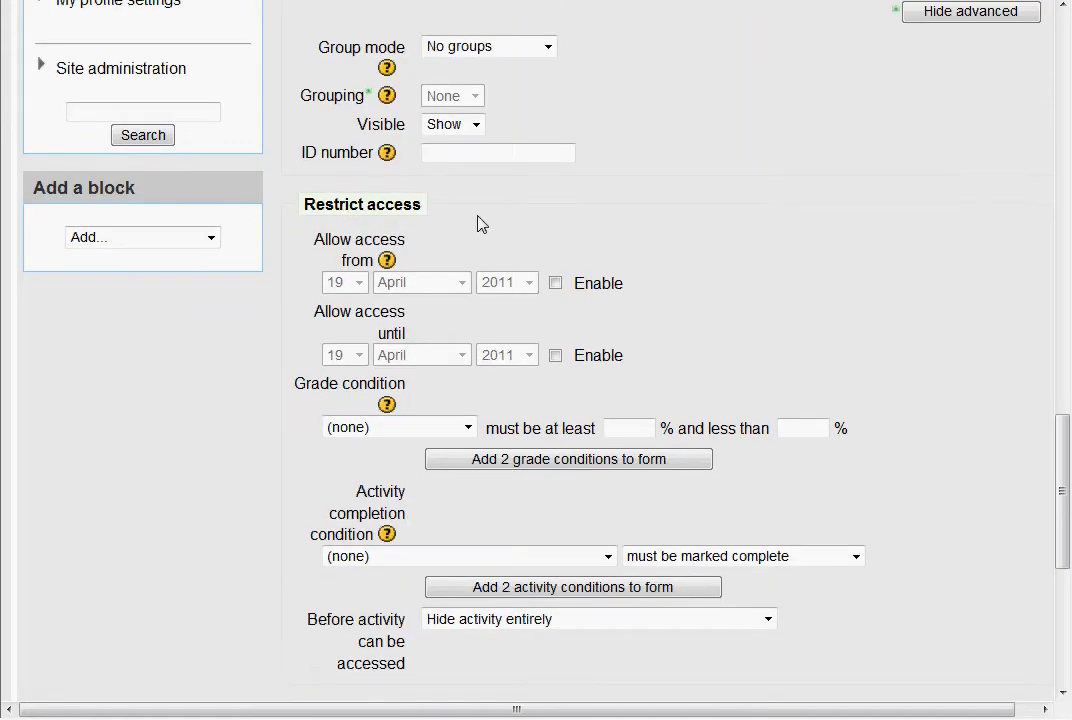
pyautogui.scroll(-9, 911, 502)
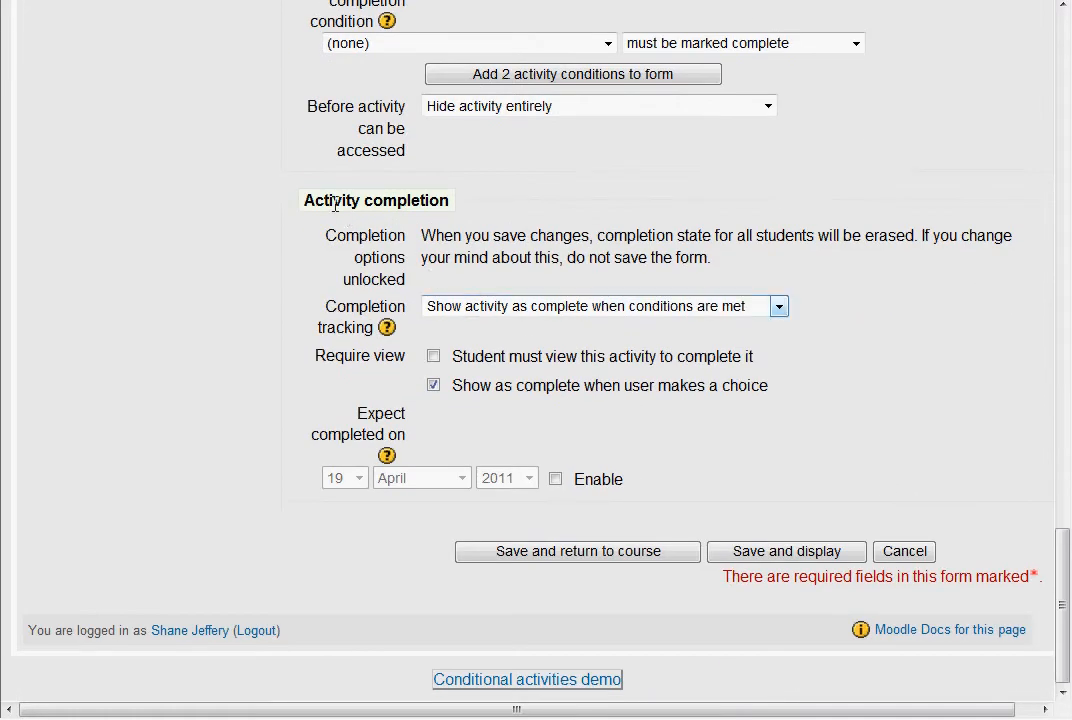
pyautogui.moveTo(306, 201); pyautogui.dragTo(603, 230)
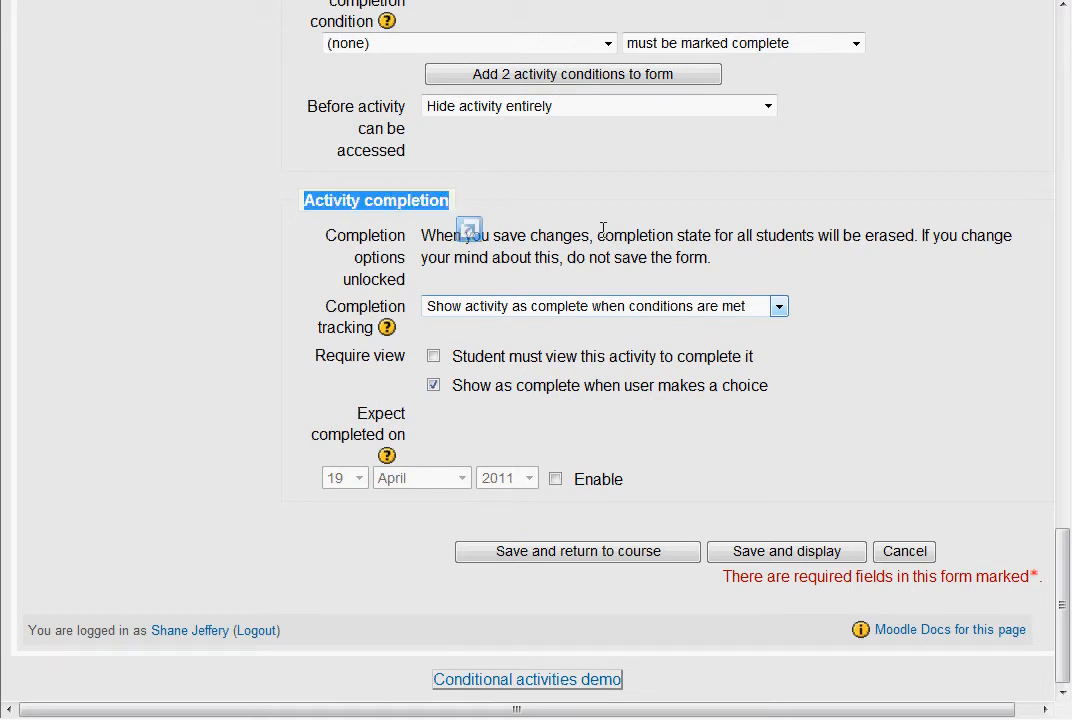
pyautogui.click(878, 319)
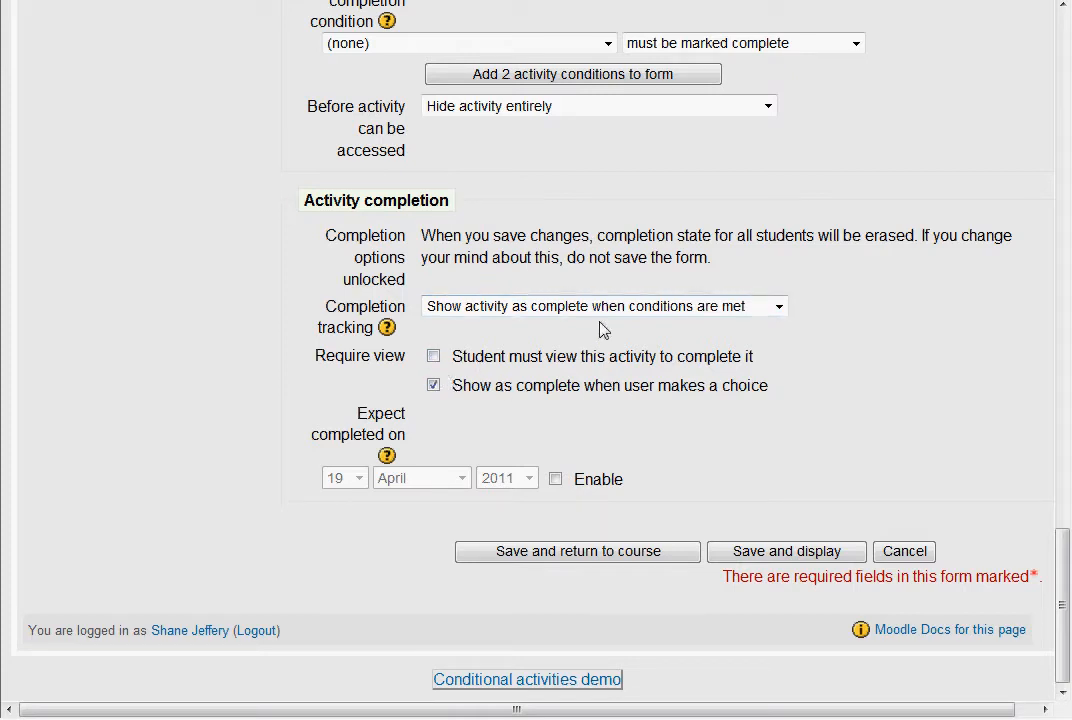
# Choose "Show activity as complete when conditions are met" as completion tracking and return to the conditional activities course.
pyautogui.click(780, 308)
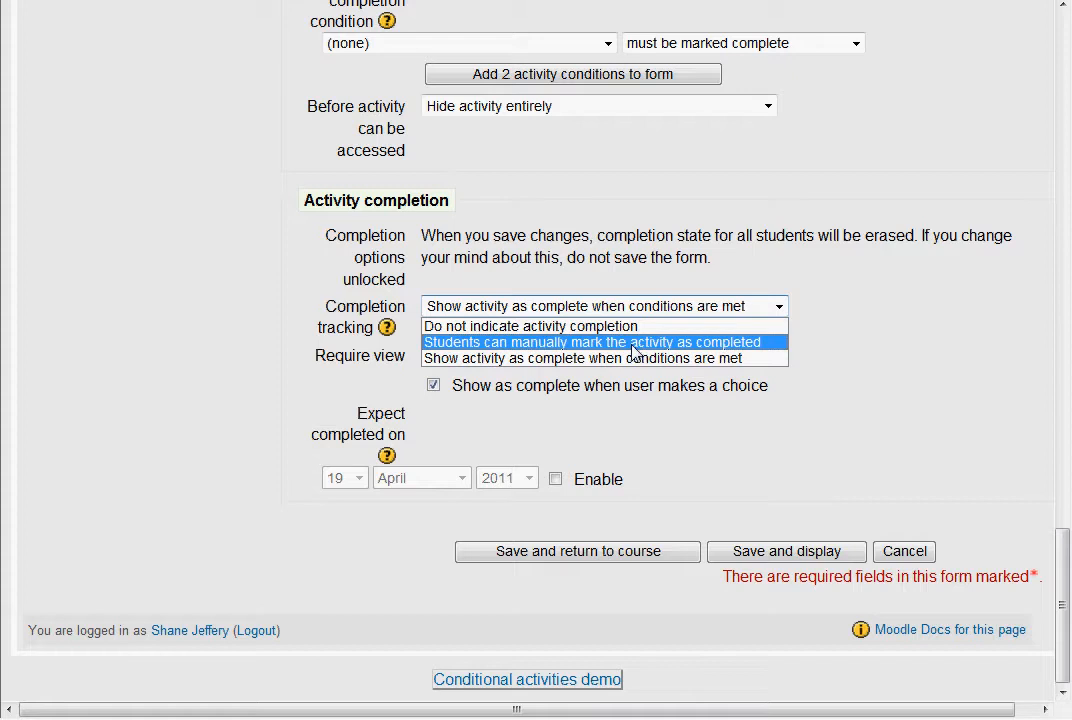
pyautogui.click(668, 358)
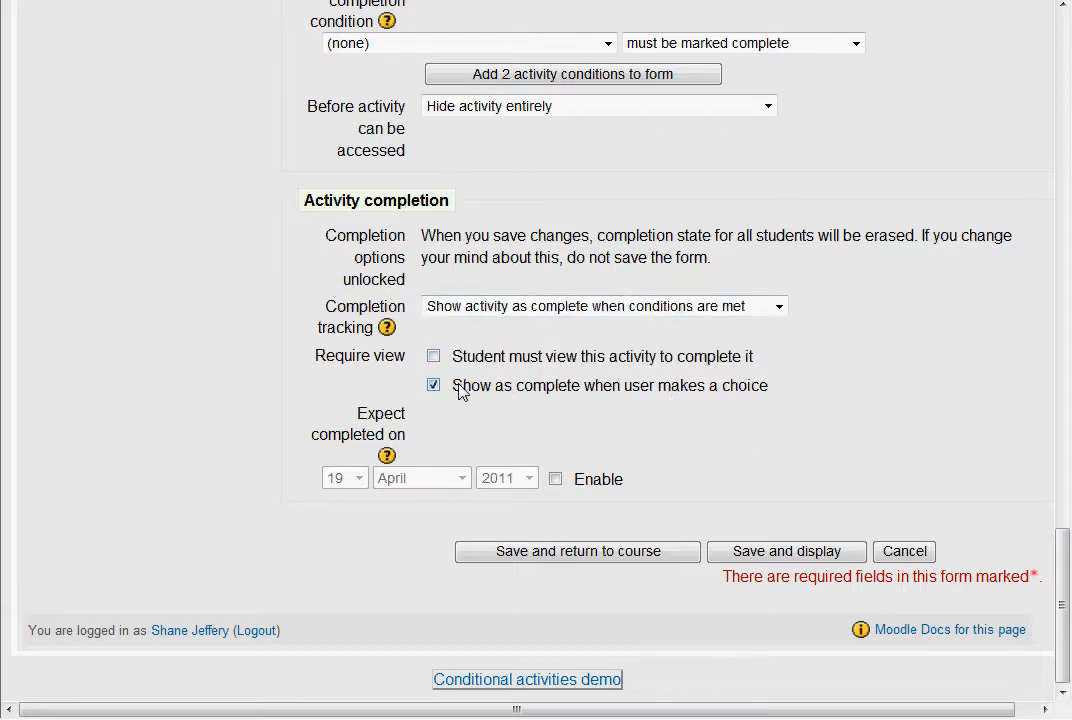
pyautogui.moveTo(460, 392); pyautogui.dragTo(760, 403)
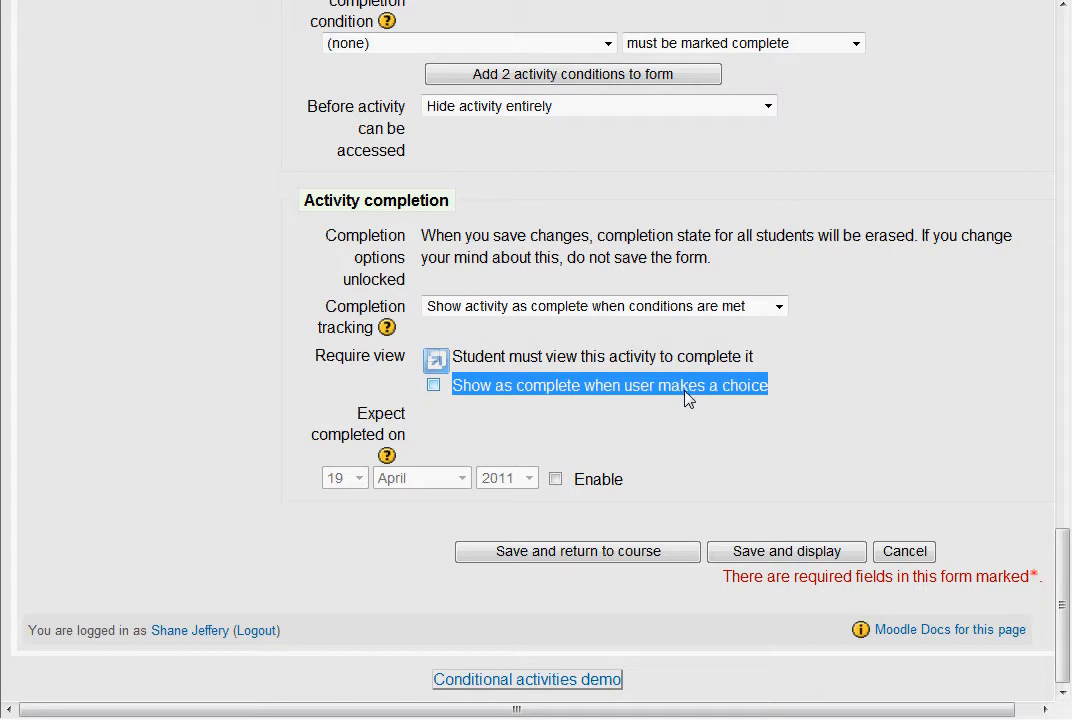
pyautogui.click(634, 563)
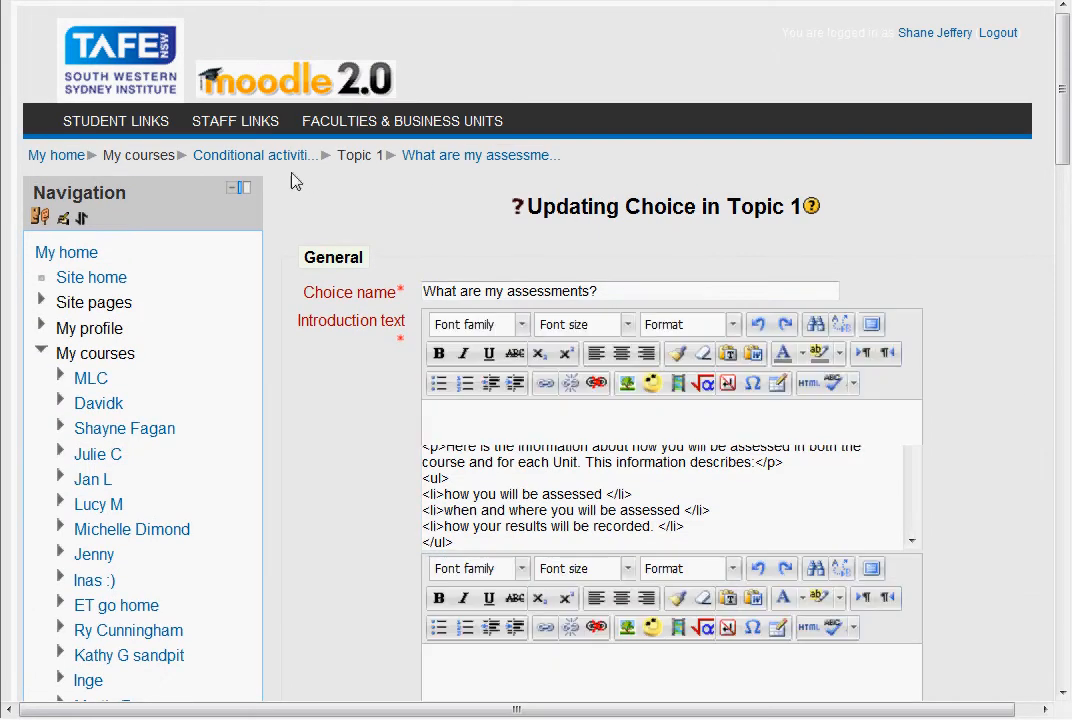
pyautogui.click(268, 158)
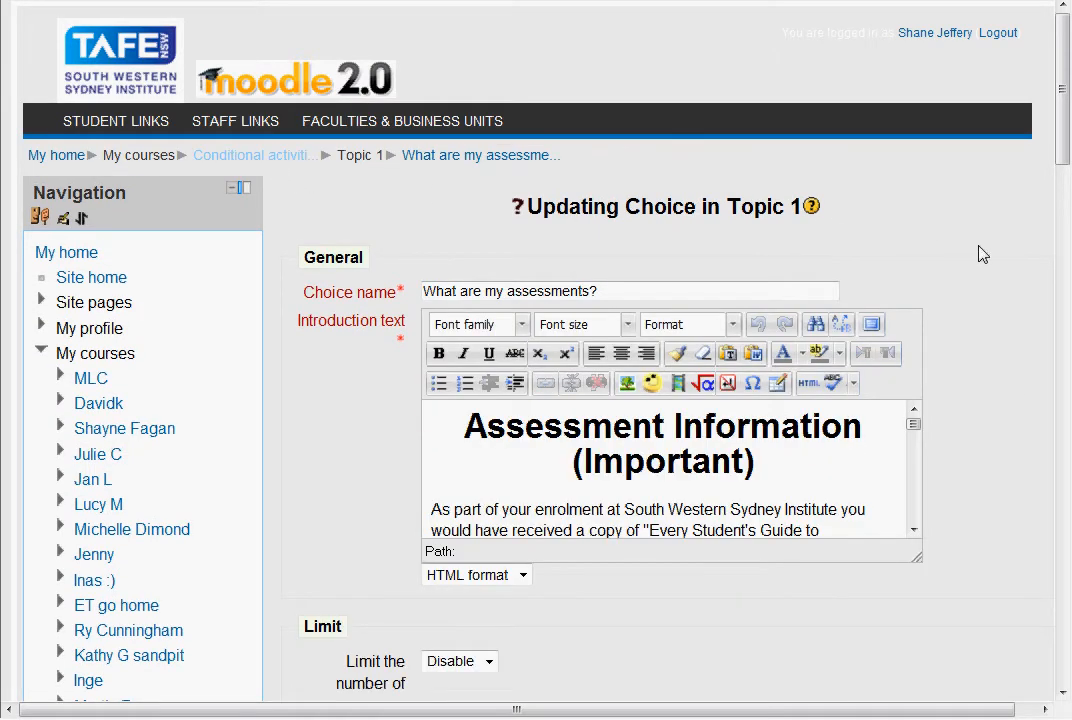
# Examine the Restrict access dates and the grade condition fields in the Authority to Publish choice settings.
pyautogui.scroll(-3, 903, 412)
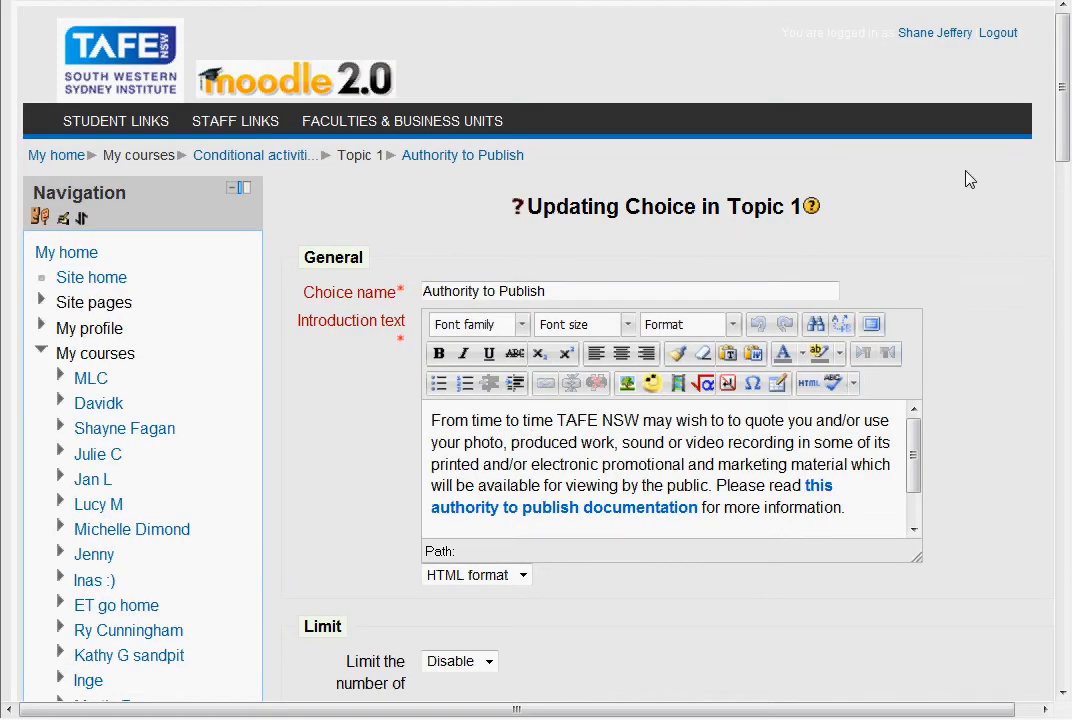
pyautogui.scroll(-12, 981, 299)
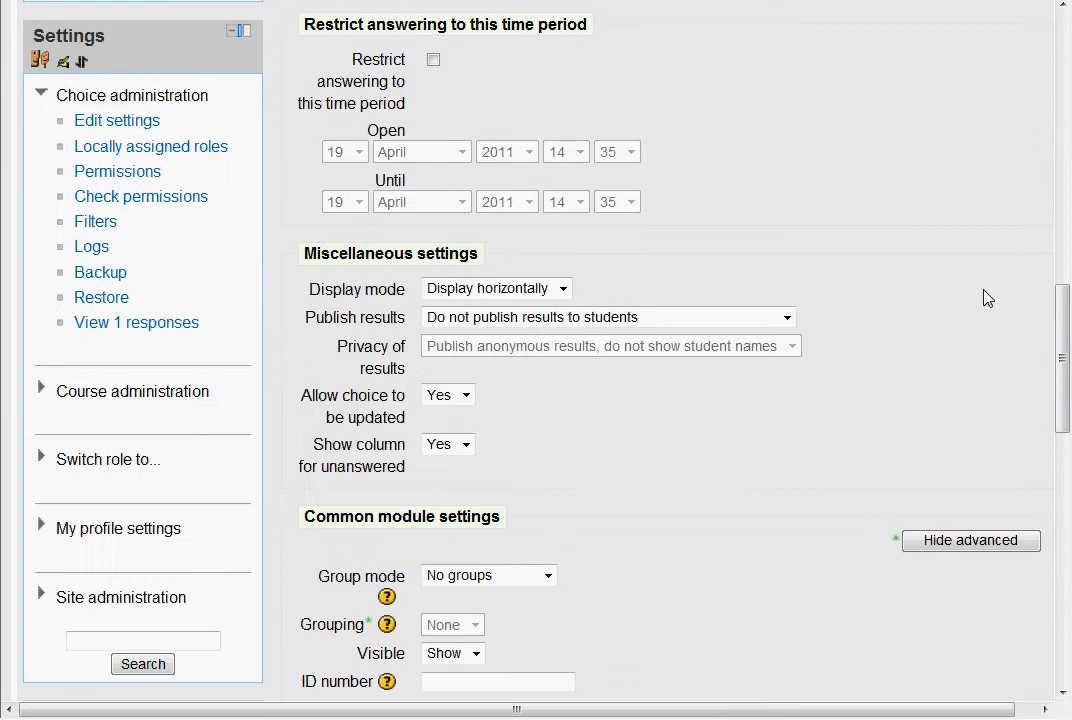
pyautogui.scroll(-5, 983, 297)
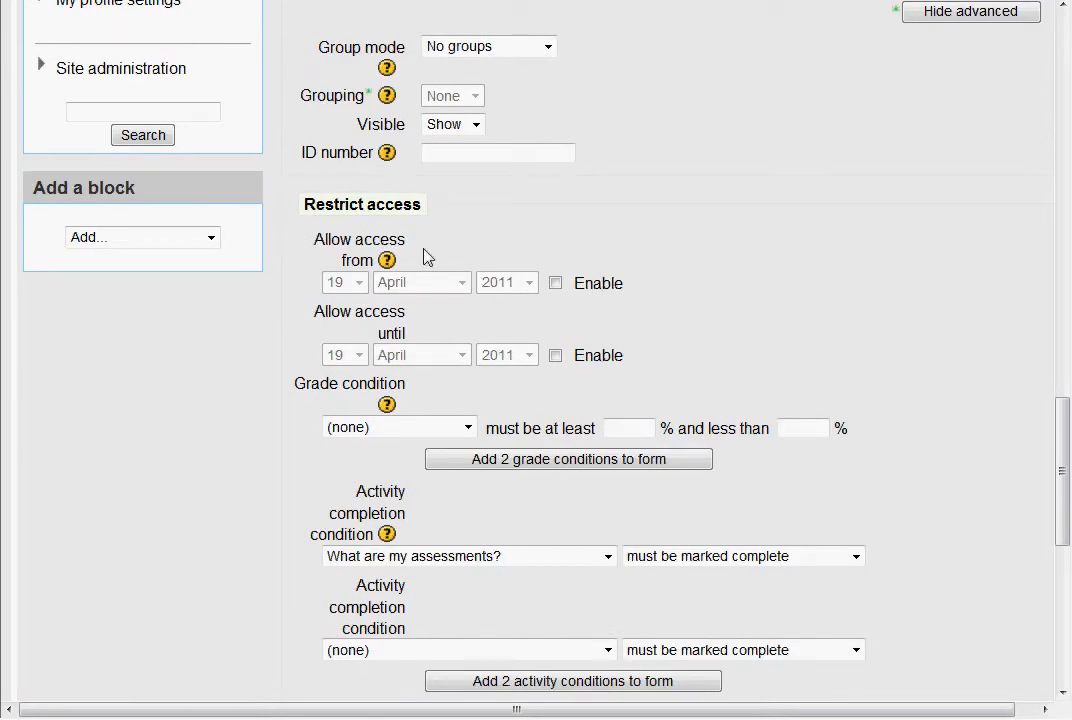
pyautogui.moveTo(305, 204); pyautogui.dragTo(428, 209)
pyautogui.click(622, 429)
pyautogui.moveTo(850, 430); pyautogui.dragTo(490, 440)
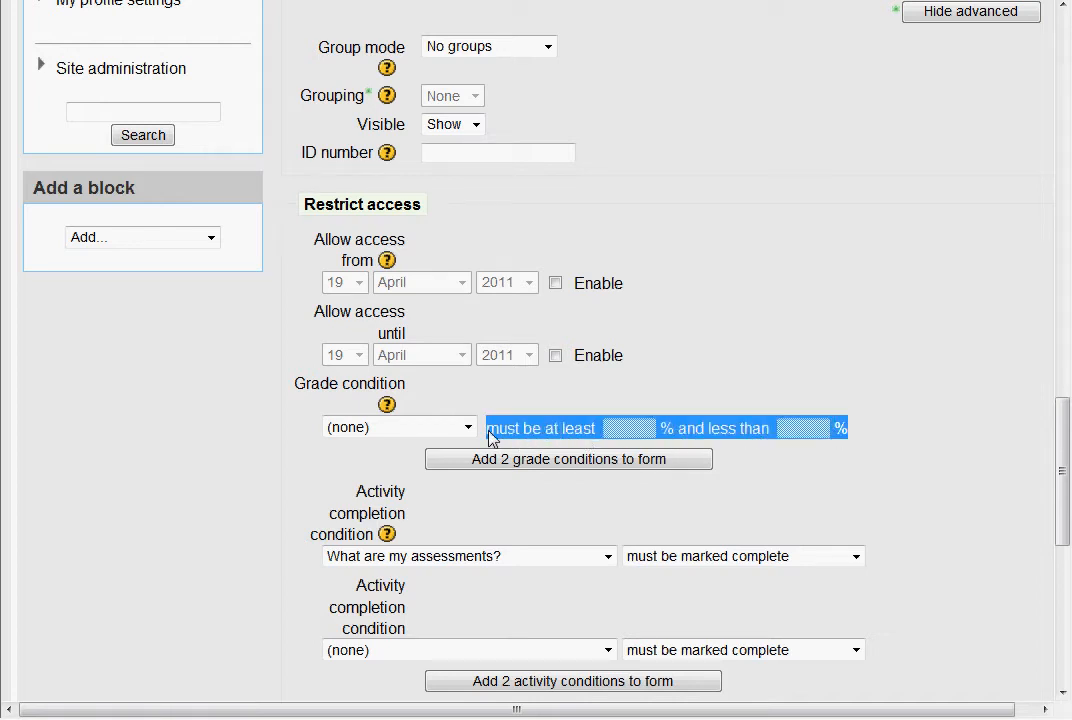
pyautogui.click(627, 429)
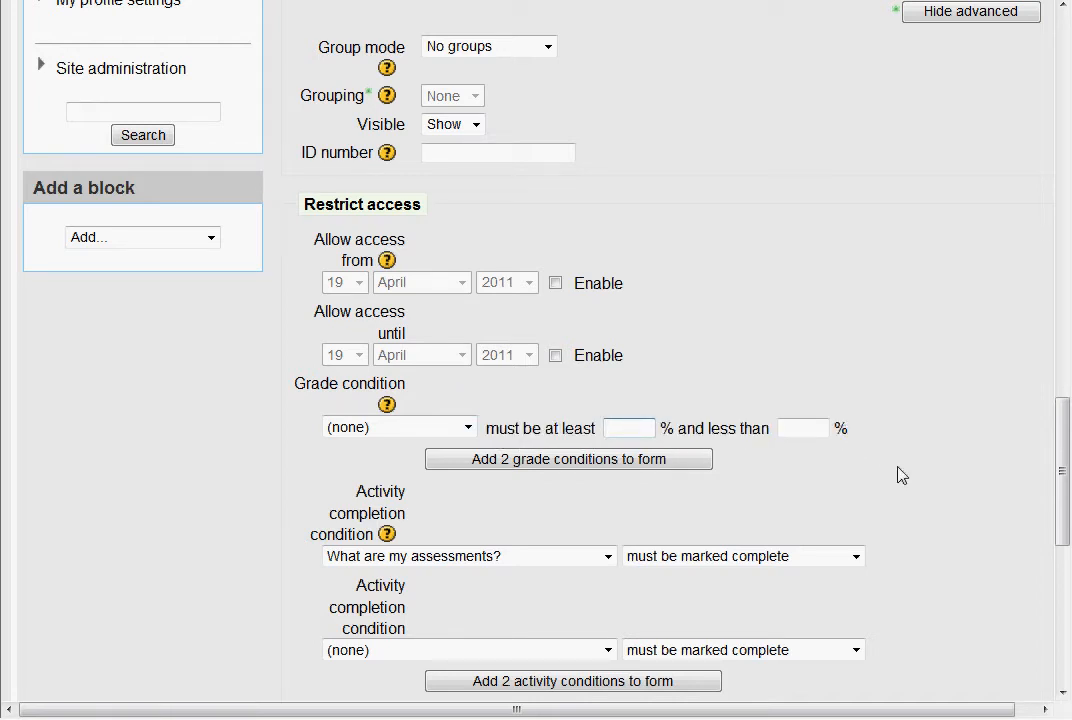
# Inspect the available activities and required states of the first activity completion condition, leaving "What are my assessments?" as "must be marked complete".
pyautogui.scroll(-3, 914, 489)
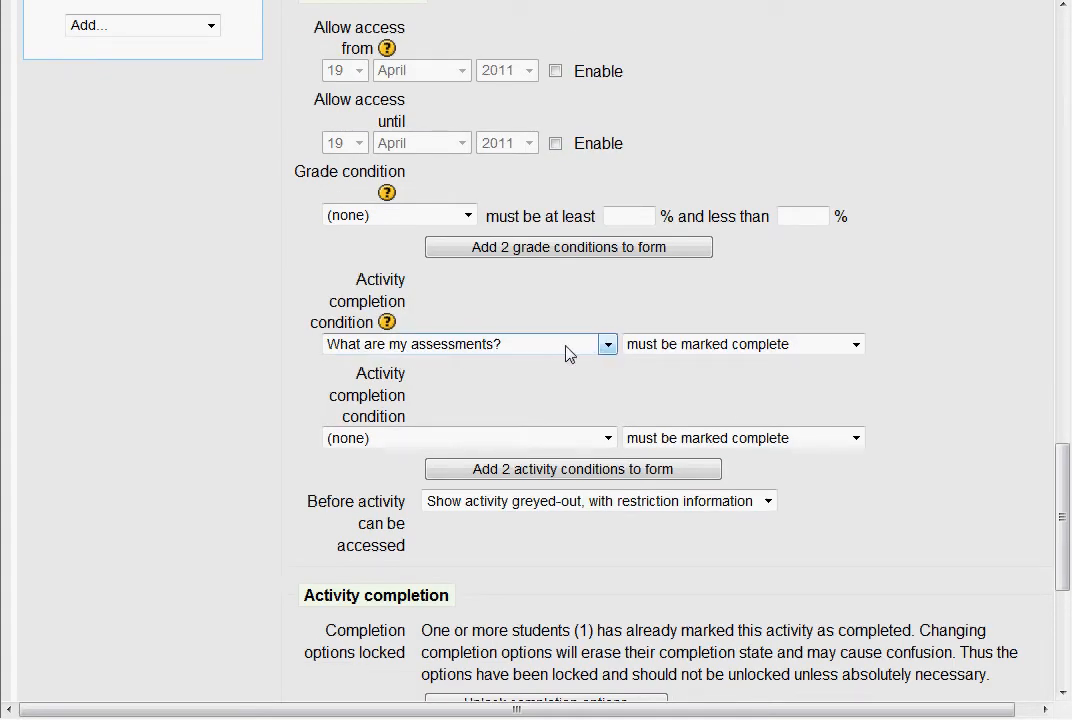
pyautogui.click(607, 346)
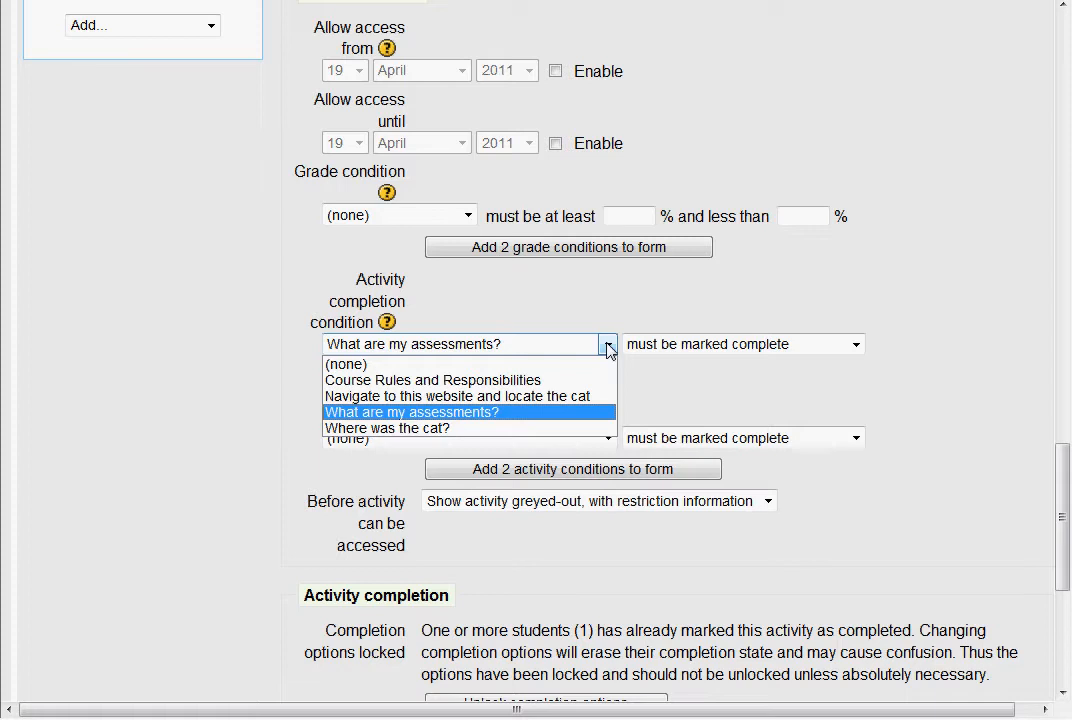
pyautogui.click(607, 346)
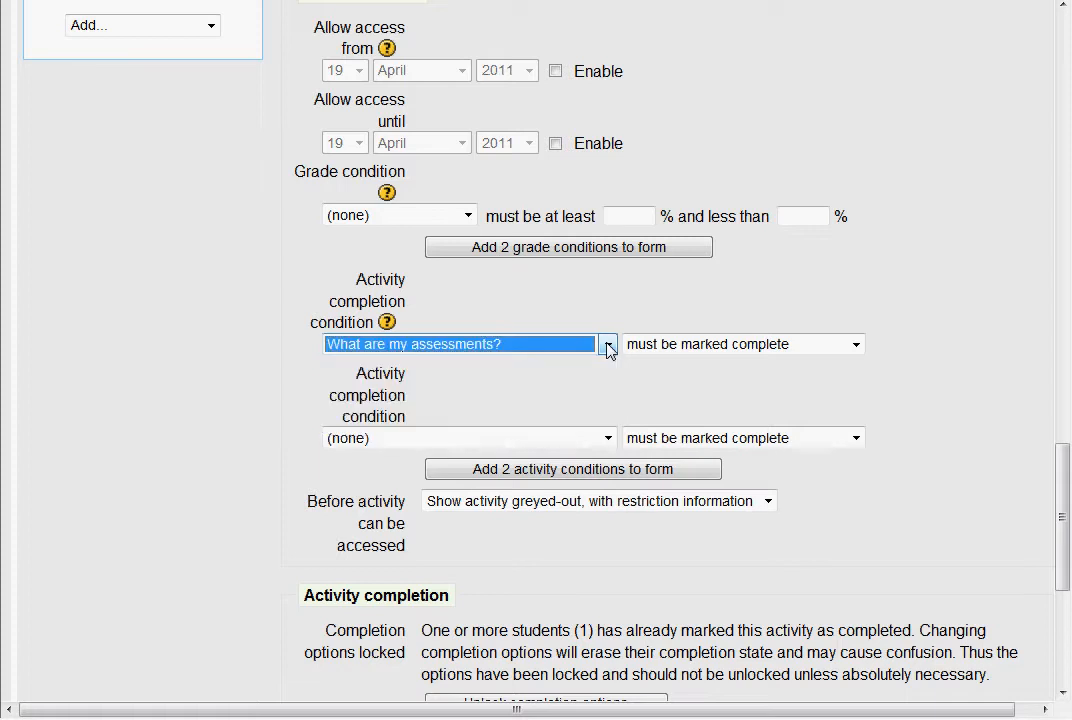
pyautogui.click(856, 345)
pyautogui.click(856, 347)
pyautogui.click(948, 359)
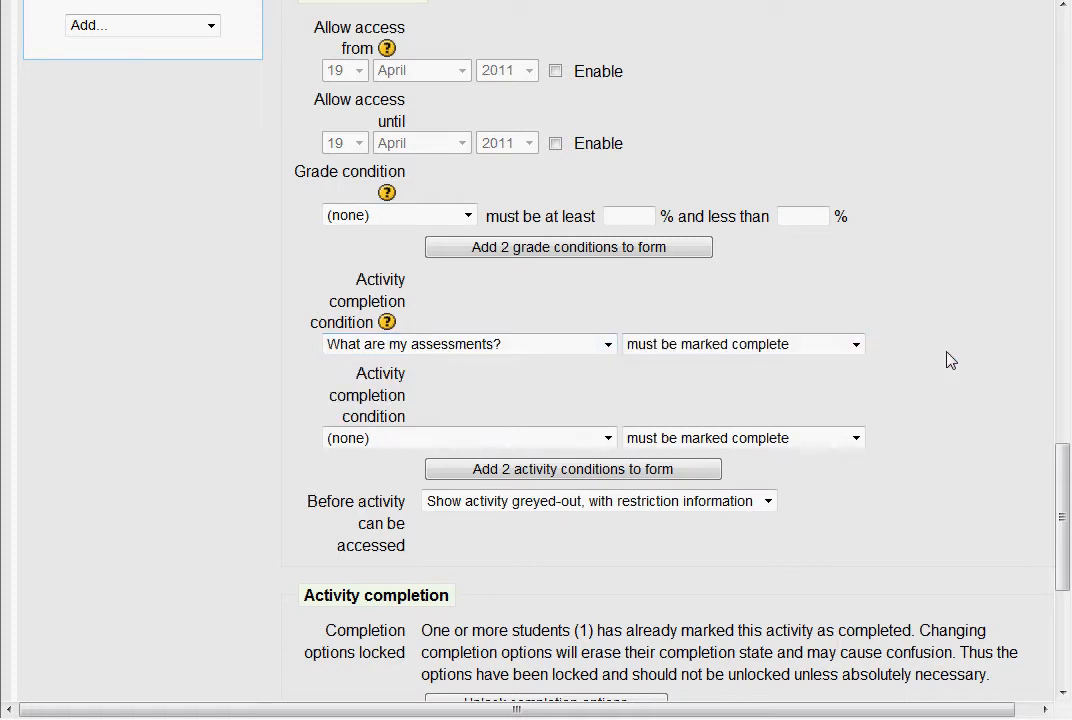
# Unlock the Authority to Publish completion options and review the "Show as complete when user makes a choice" requirement.
pyautogui.scroll(-3, 953, 380)
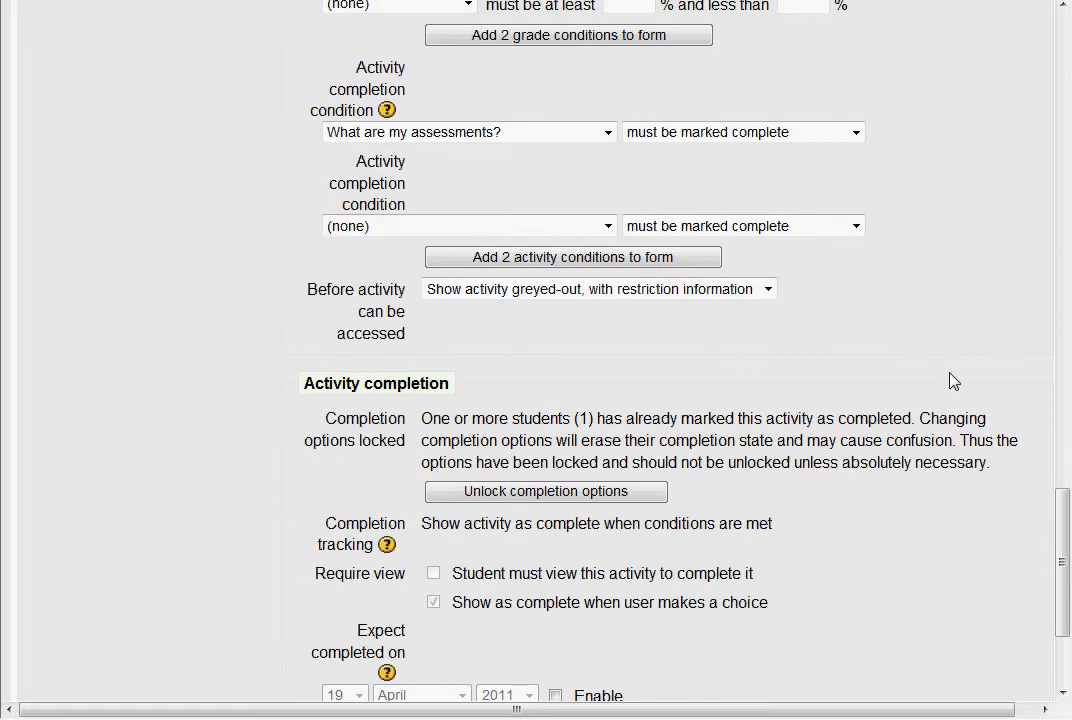
pyautogui.scroll(-2, 953, 380)
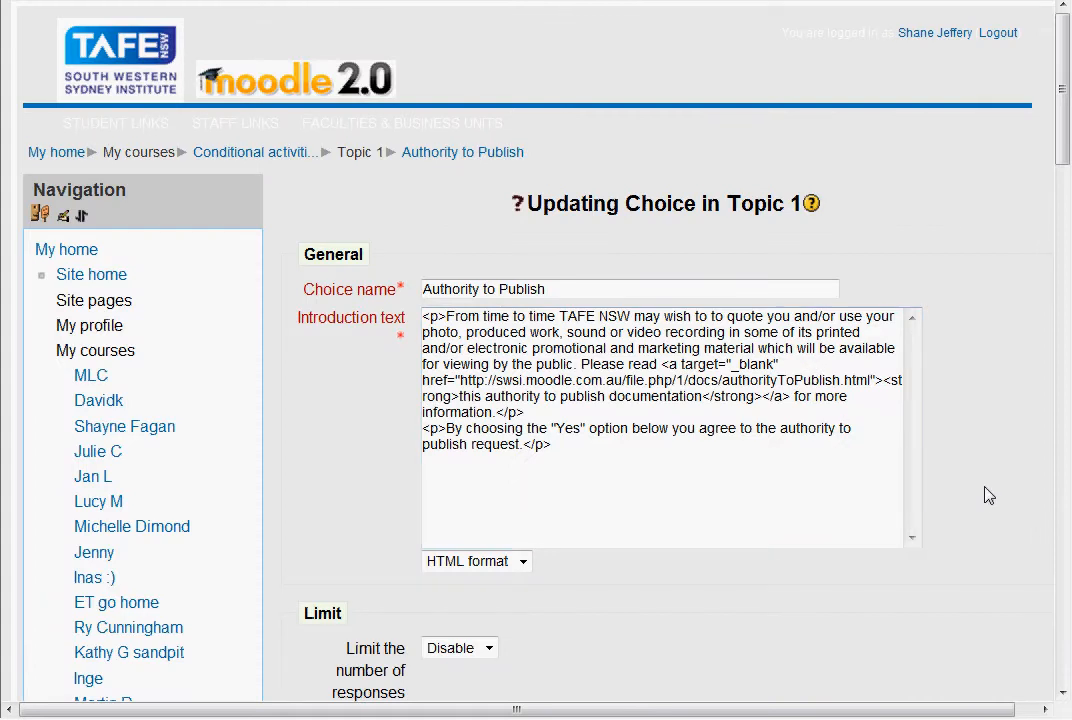
pyautogui.scroll(-20, 988, 495)
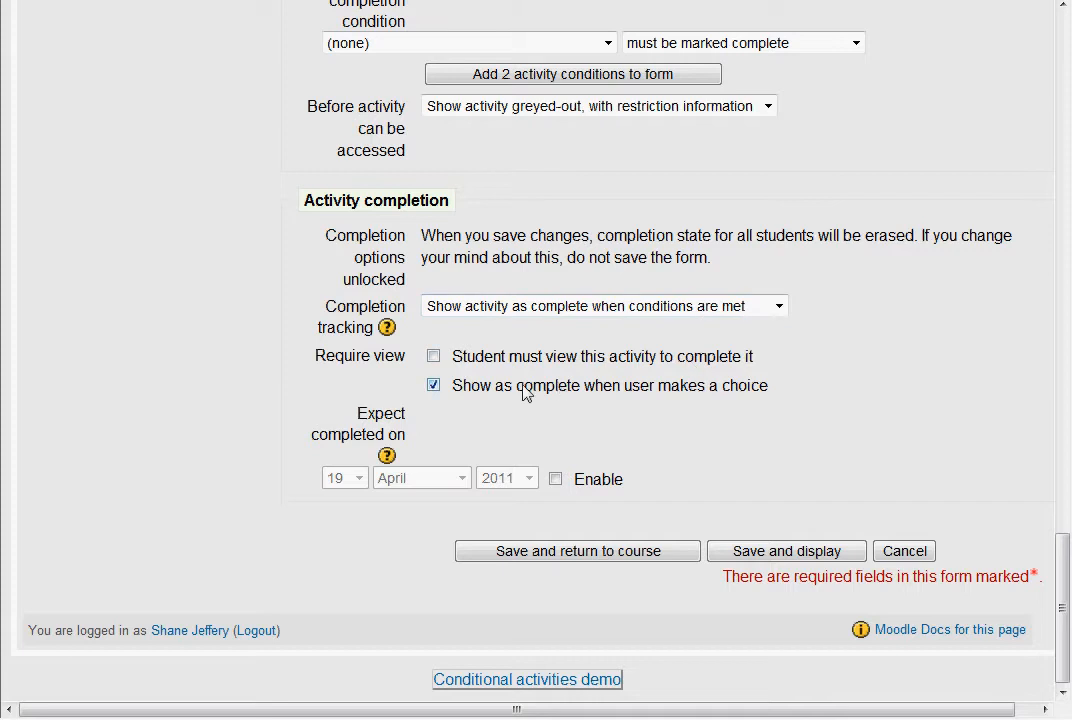
pyautogui.moveTo(454, 387); pyautogui.dragTo(756, 392)
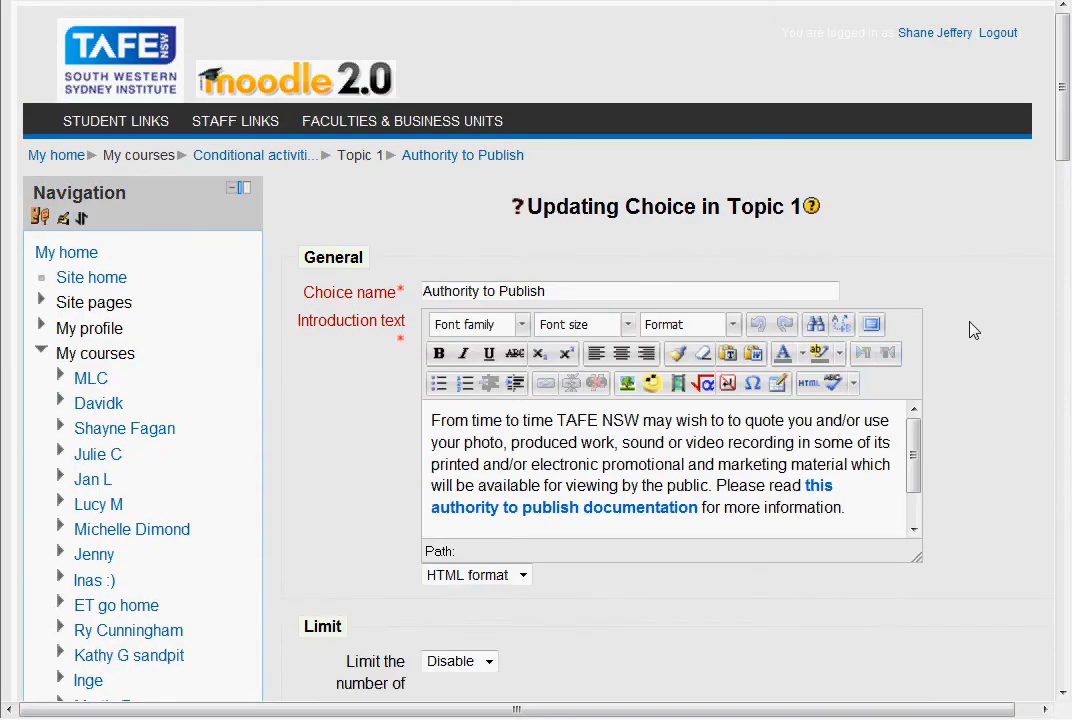
# Leave the Authority to Publish settings and return to the conditional activities course page.
pyautogui.scroll(-5, 969, 328)
pyautogui.scroll(5, 969, 328)
pyautogui.click(261, 158)
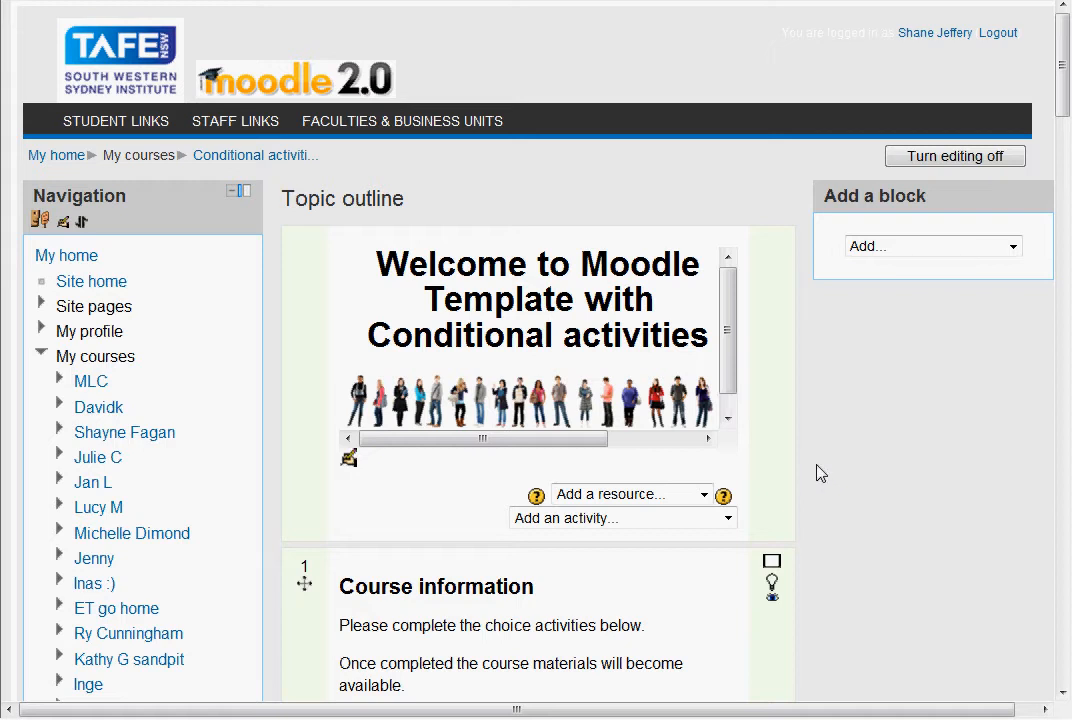
# Review the restricted activities in the course topics and open the settings of "Navigate to this website and locate the cat".
pyautogui.scroll(-5, 811, 468)
pyautogui.scroll(-2, 811, 470)
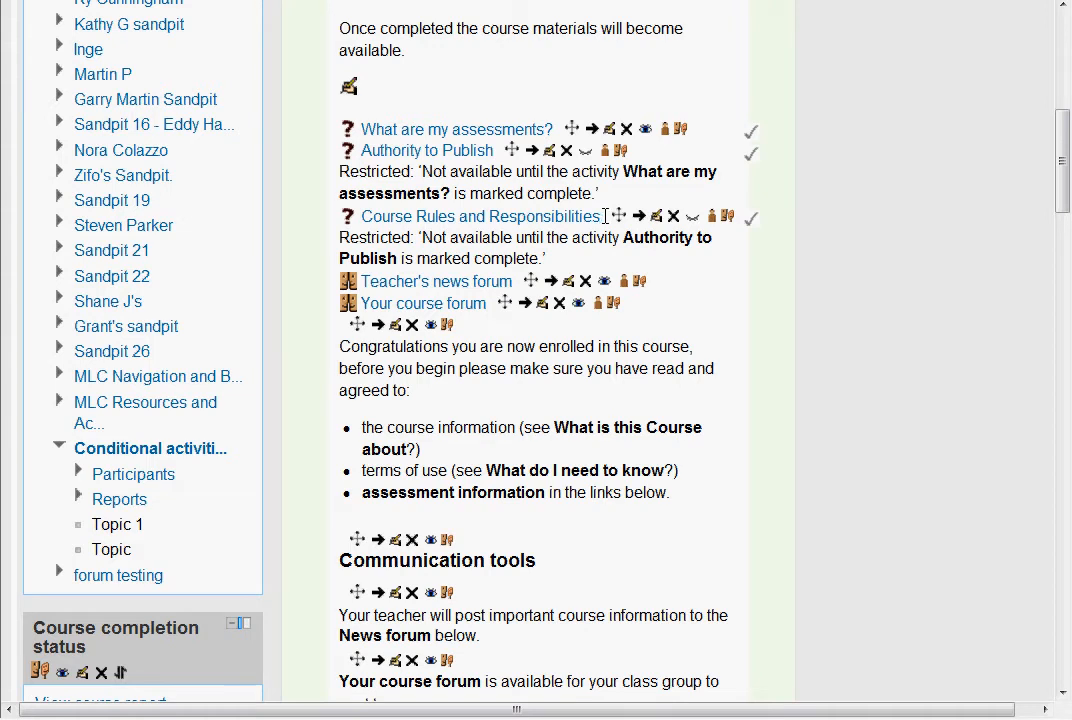
pyautogui.scroll(-10, 778, 400)
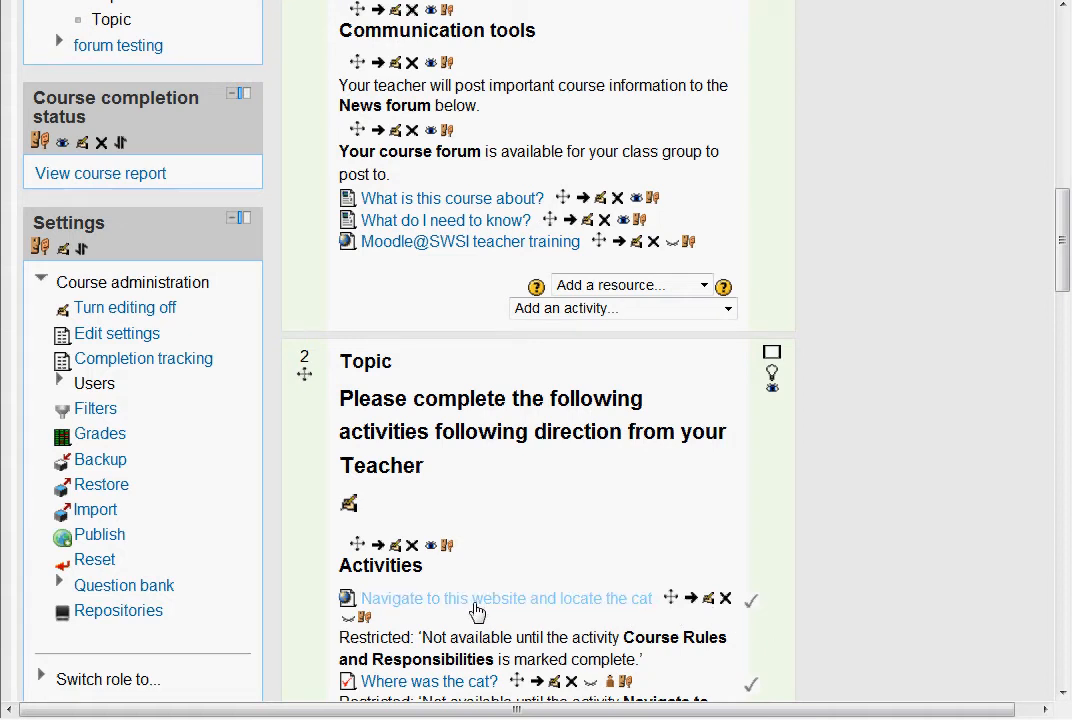
pyautogui.scroll(2, 500, 64)
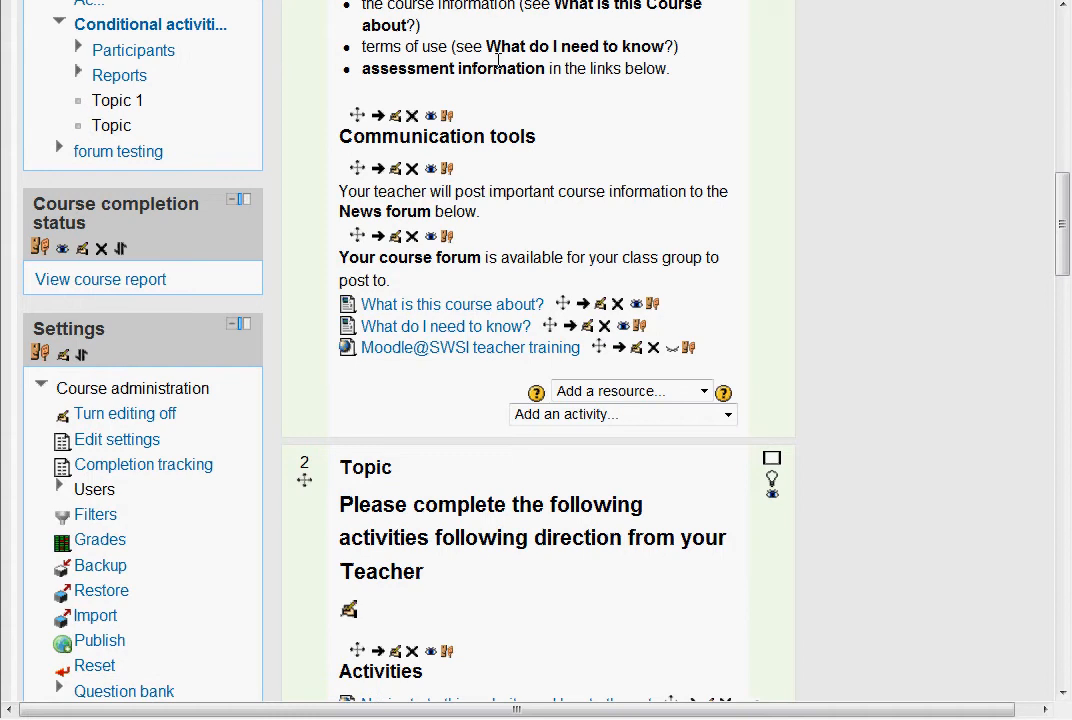
pyautogui.scroll(-4, 500, 62)
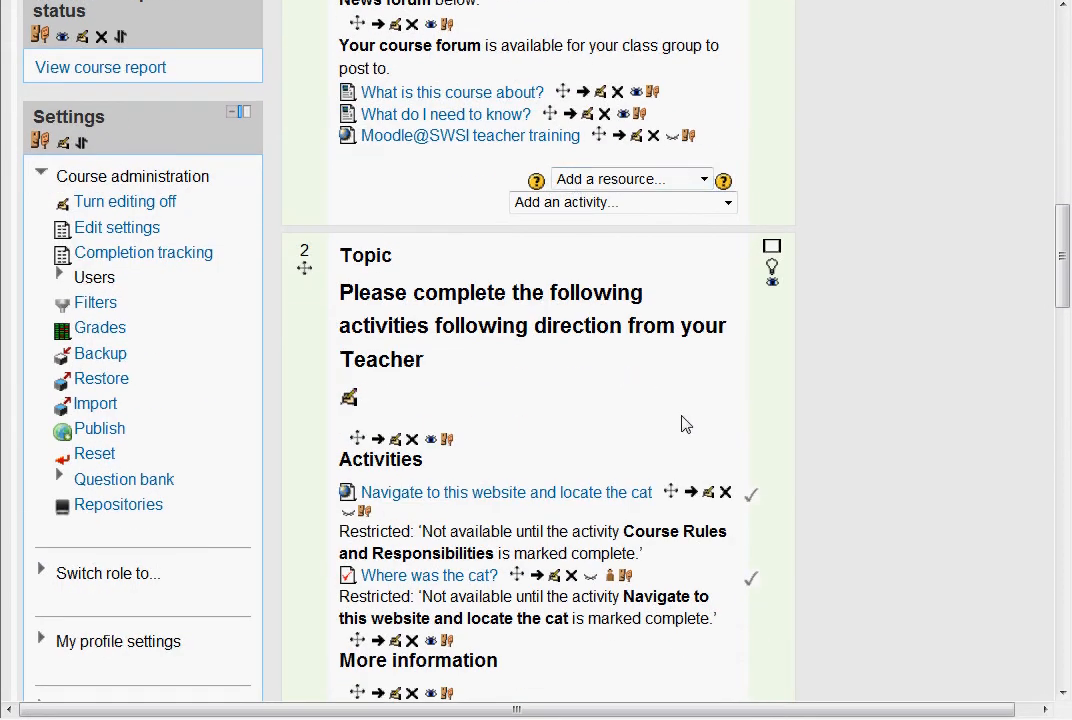
pyautogui.scroll(-2, 688, 430)
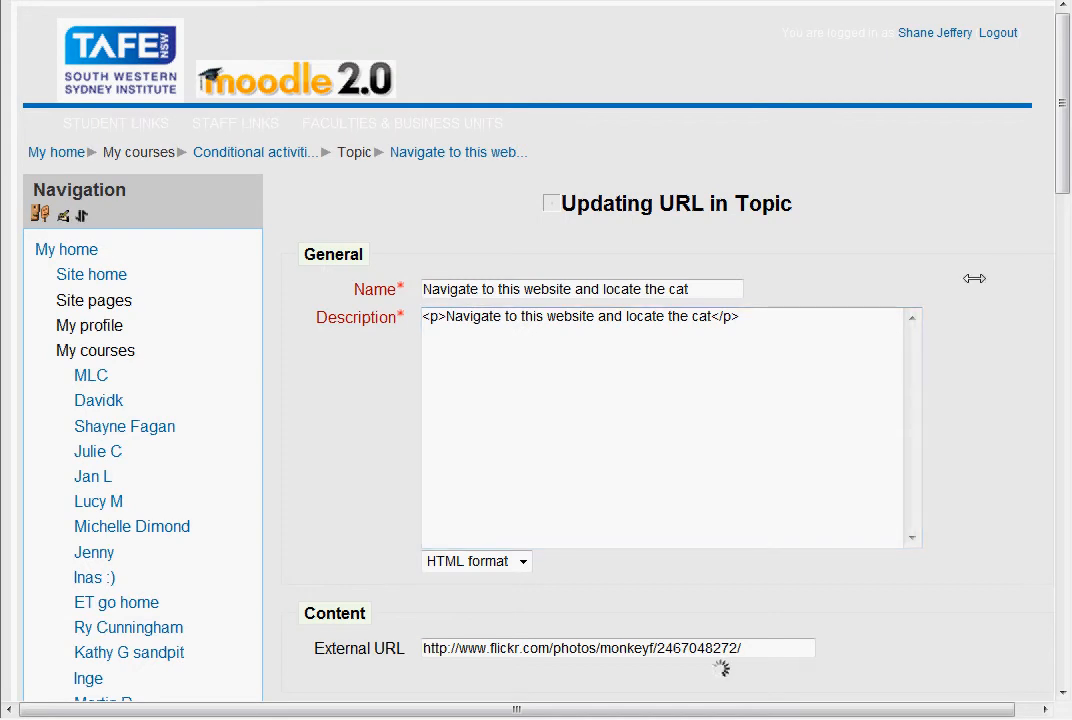
# Examine the URL activity's completion condition and its "Student must view this activity to complete it" requirement, leaving the requirement enabled.
pyautogui.scroll(-20, 976, 285)
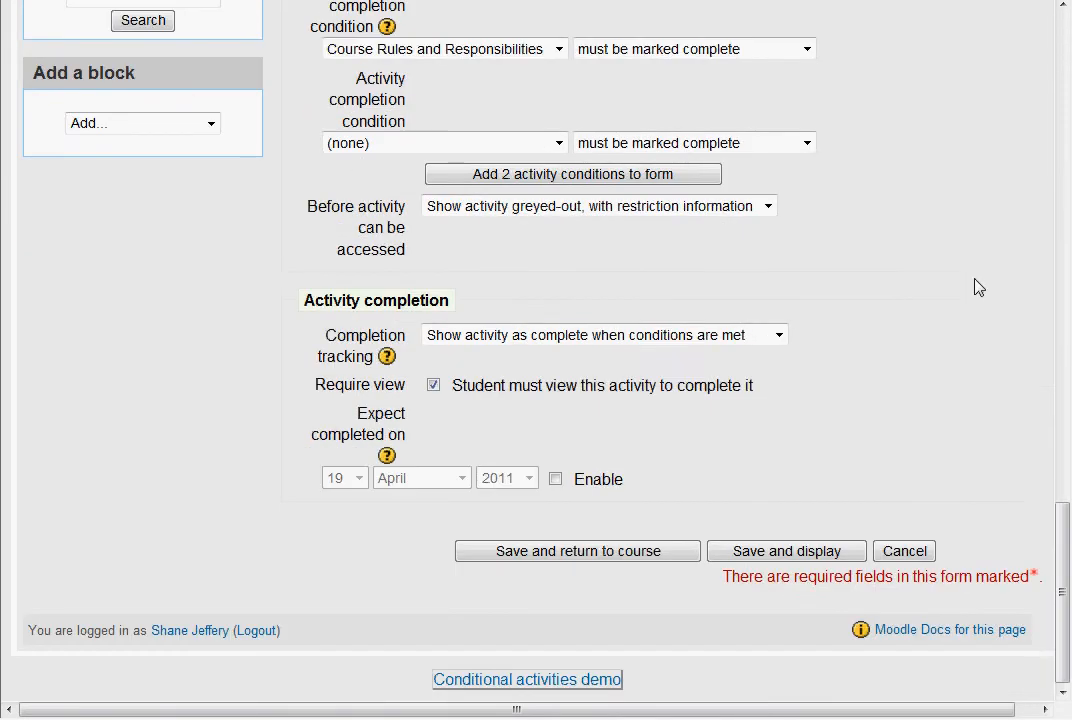
pyautogui.scroll(4, 976, 287)
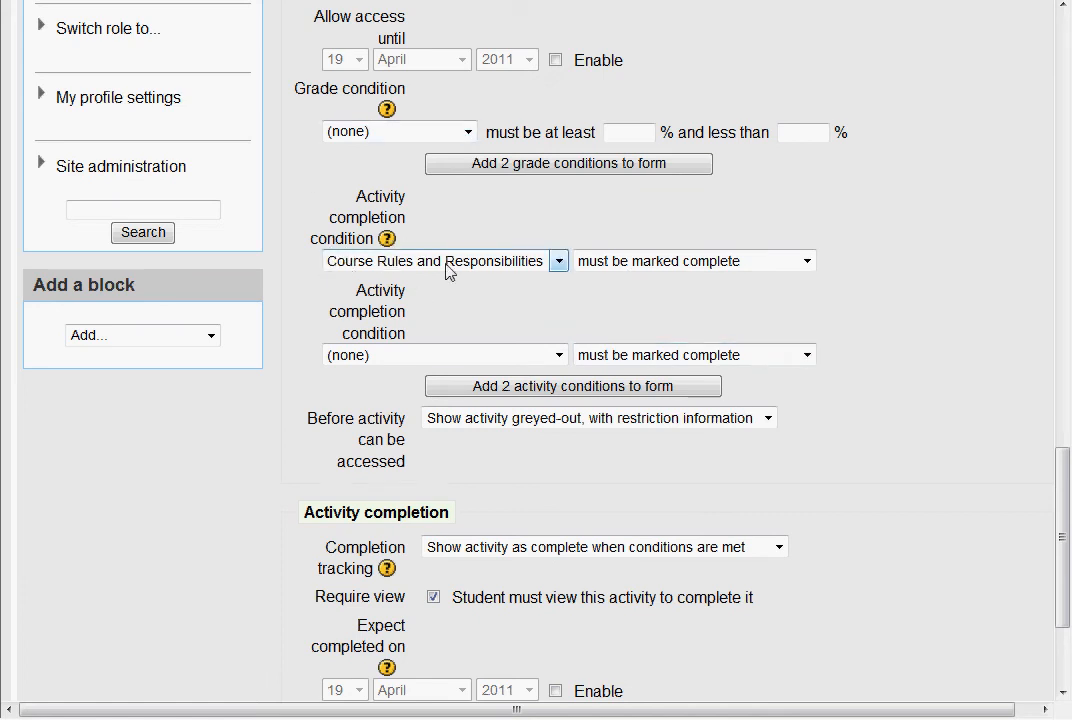
pyautogui.scroll(-2, 862, 494)
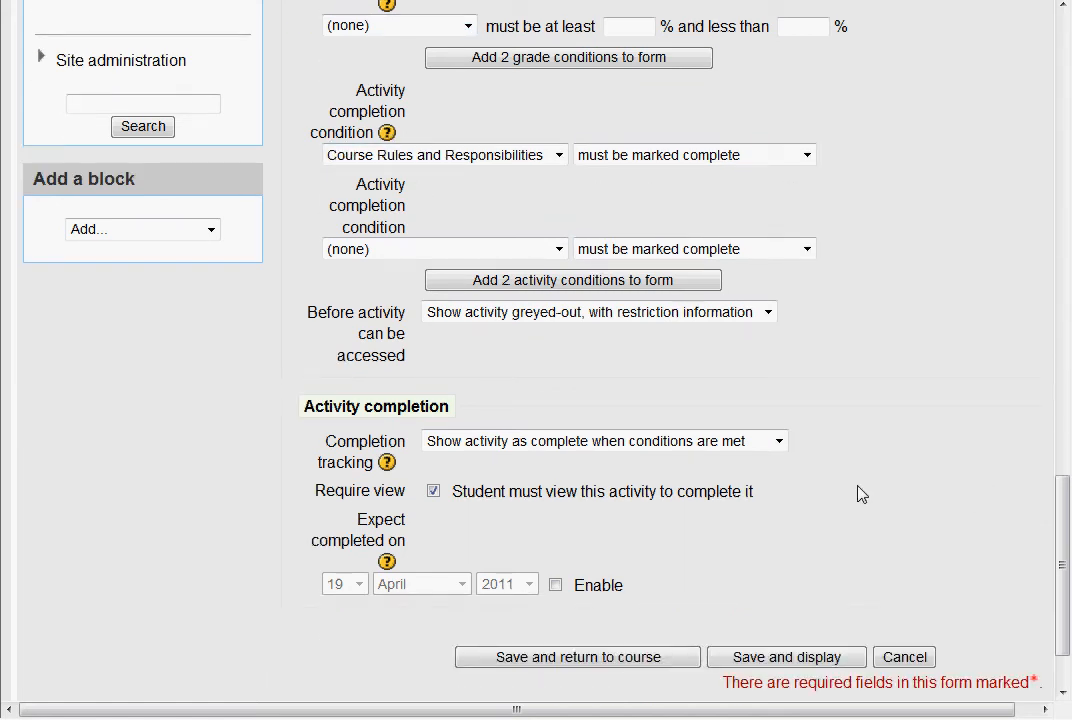
pyautogui.click(482, 498)
pyautogui.click(435, 492)
pyautogui.moveTo(445, 498); pyautogui.dragTo(780, 498)
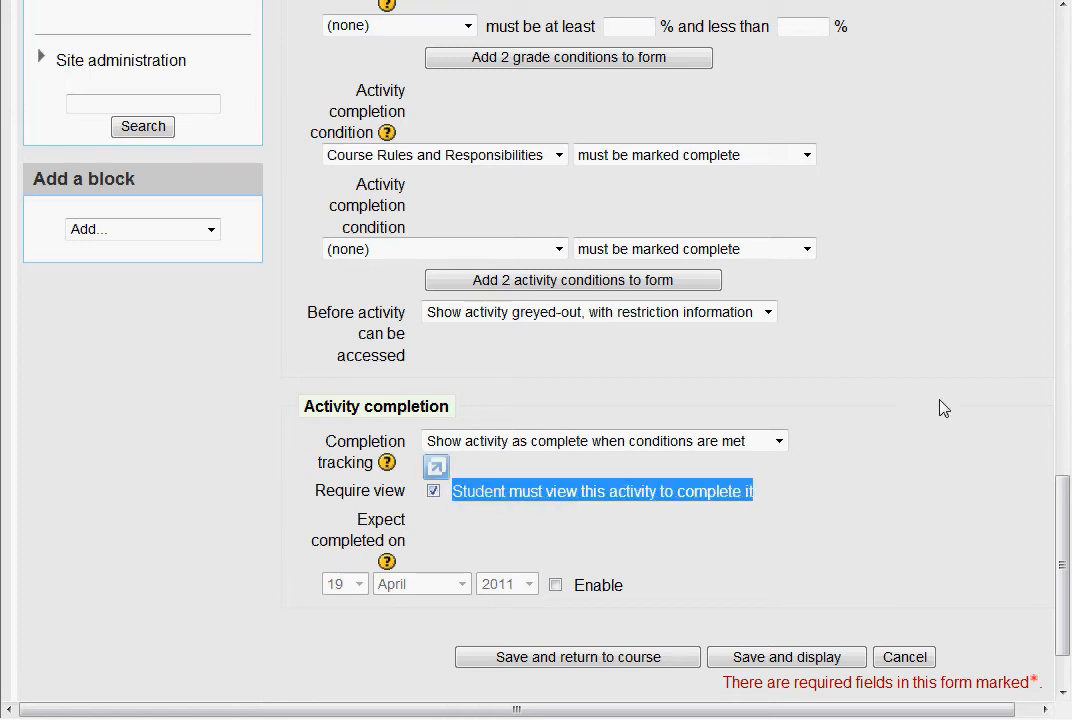
pyautogui.click(917, 366)
# Inspect the display options for "Before activity can be accessed" and return to the course page without saving the settings.
pyautogui.click(768, 314)
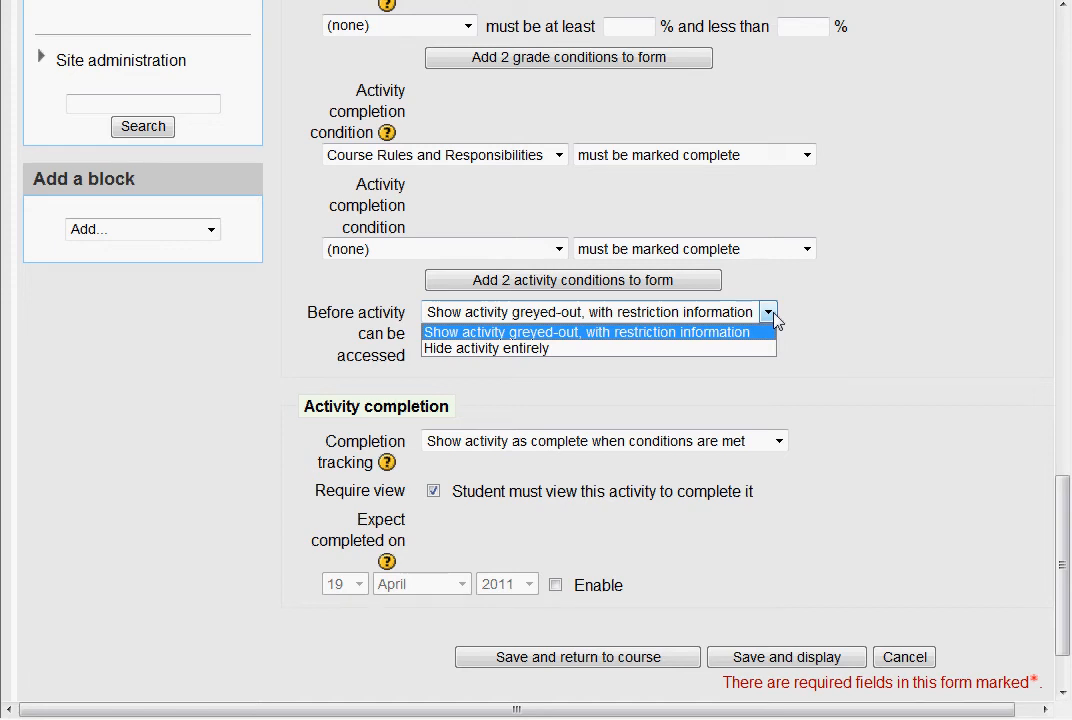
pyautogui.click(834, 317)
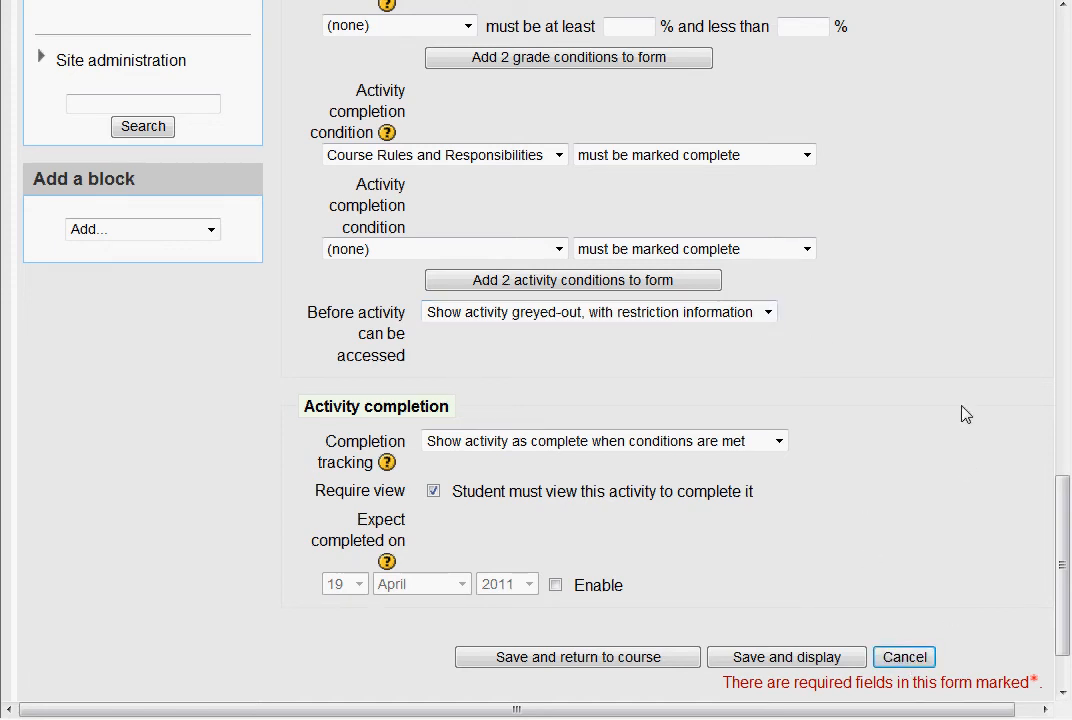
pyautogui.scroll(-5, 760, 515)
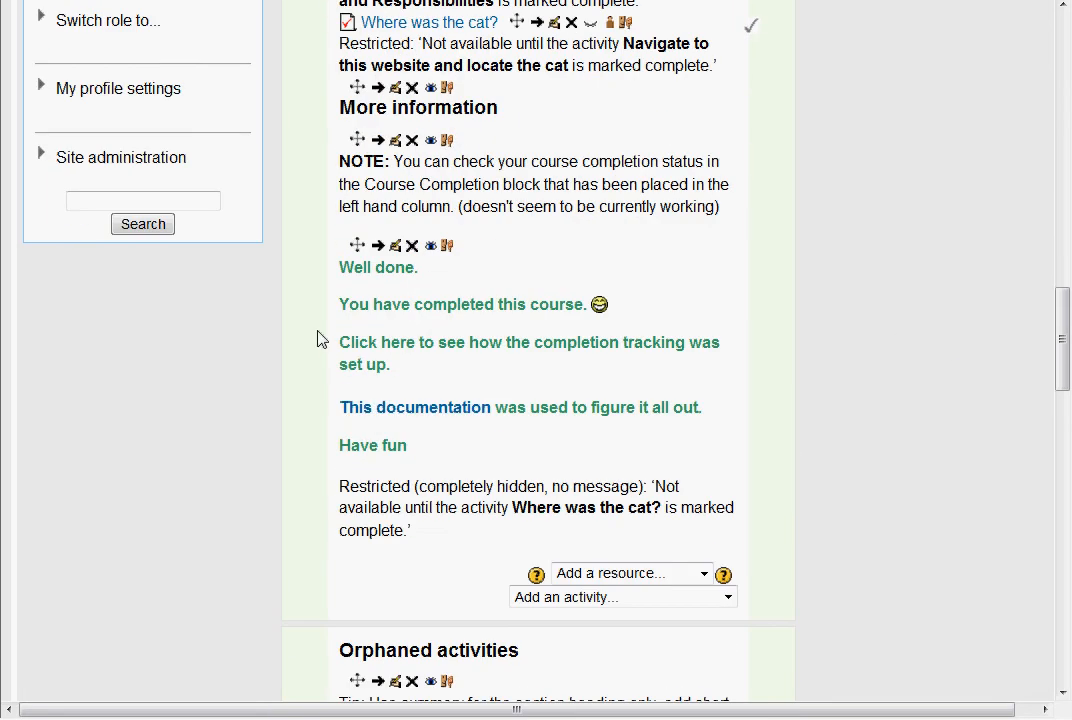
# Highlight the hidden "Well done" course completion message and its "This documentation" link under More information, clearing each selection.
pyautogui.moveTo(343, 262); pyautogui.dragTo(716, 453)
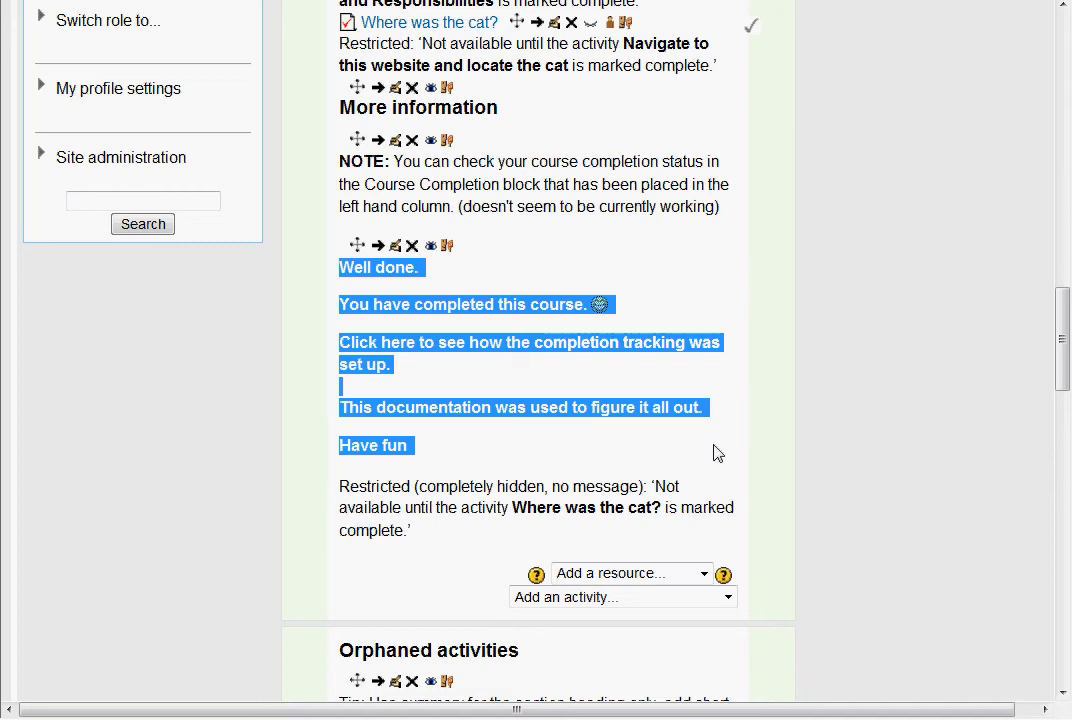
pyautogui.click(716, 453)
pyautogui.scroll(2, 630, 340)
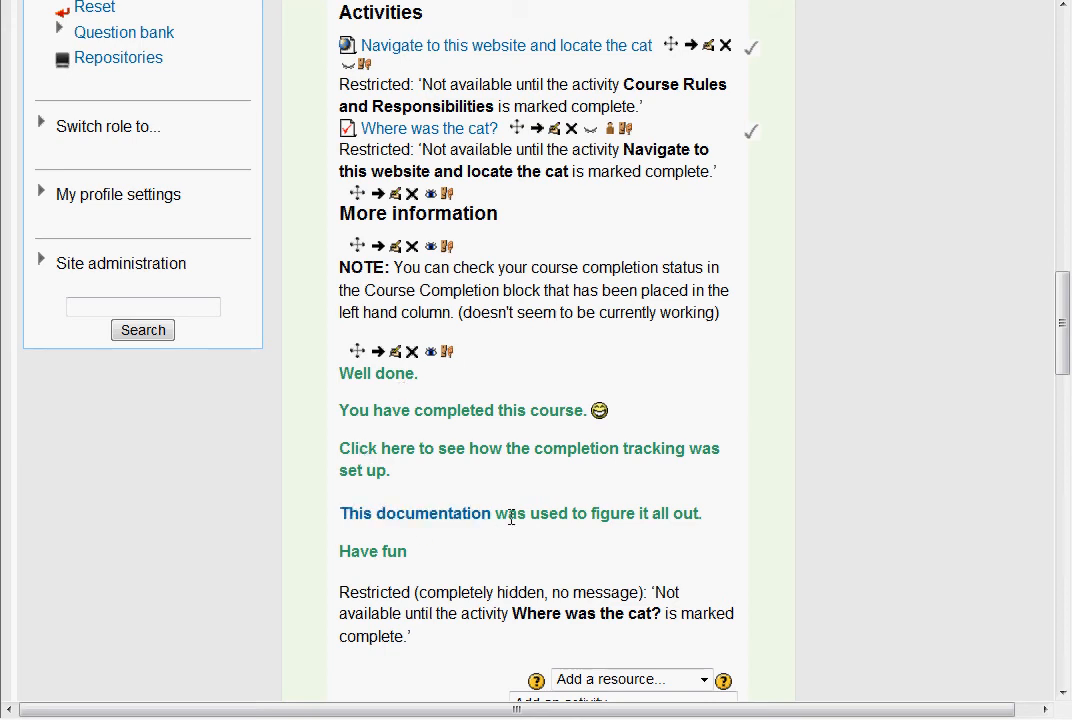
pyautogui.moveTo(498, 517); pyautogui.dragTo(340, 513)
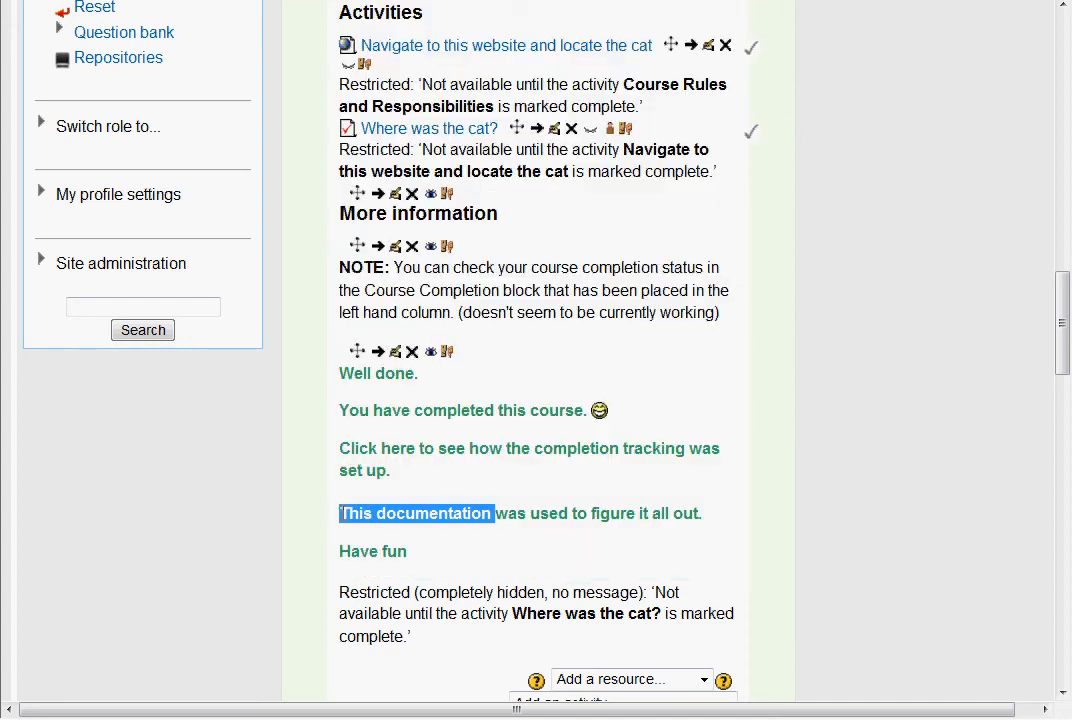
pyautogui.click(476, 548)
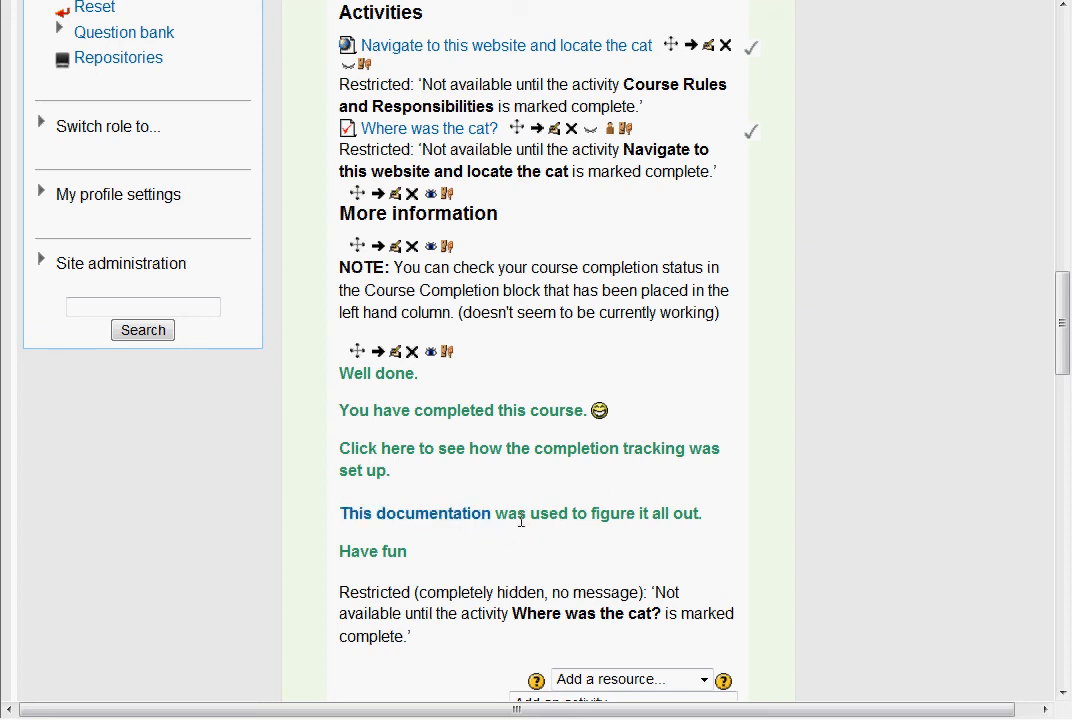
# Open the course report from the Course completion status block and bring its activity columns into view.
pyautogui.scroll(8, 548, 474)
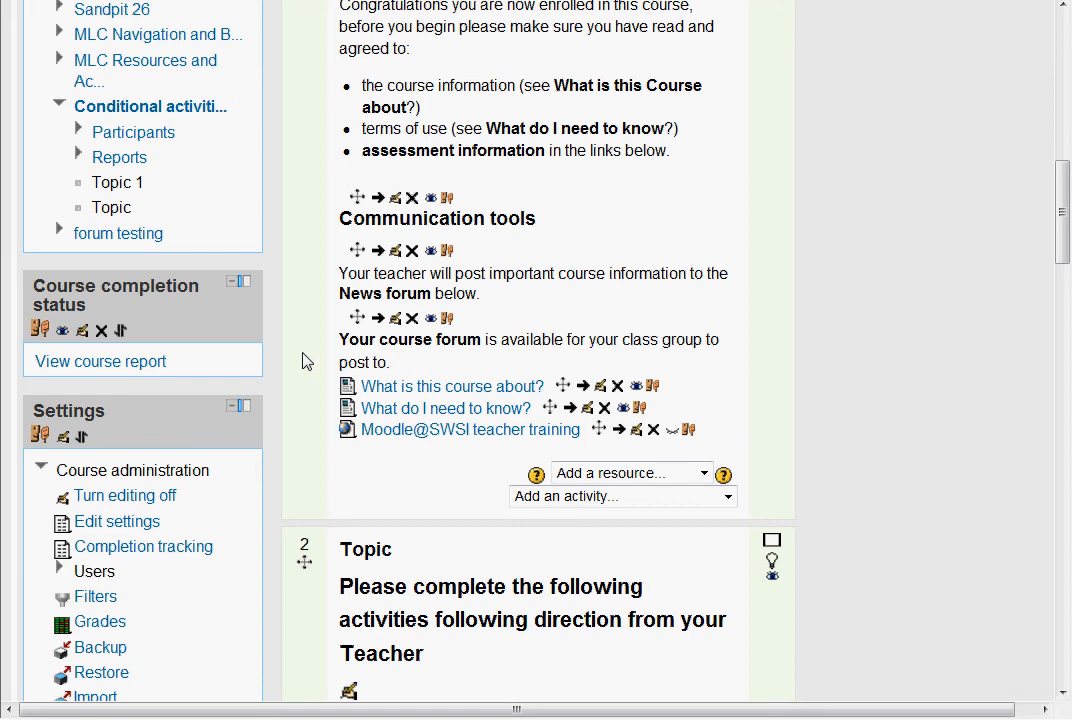
pyautogui.click(108, 373)
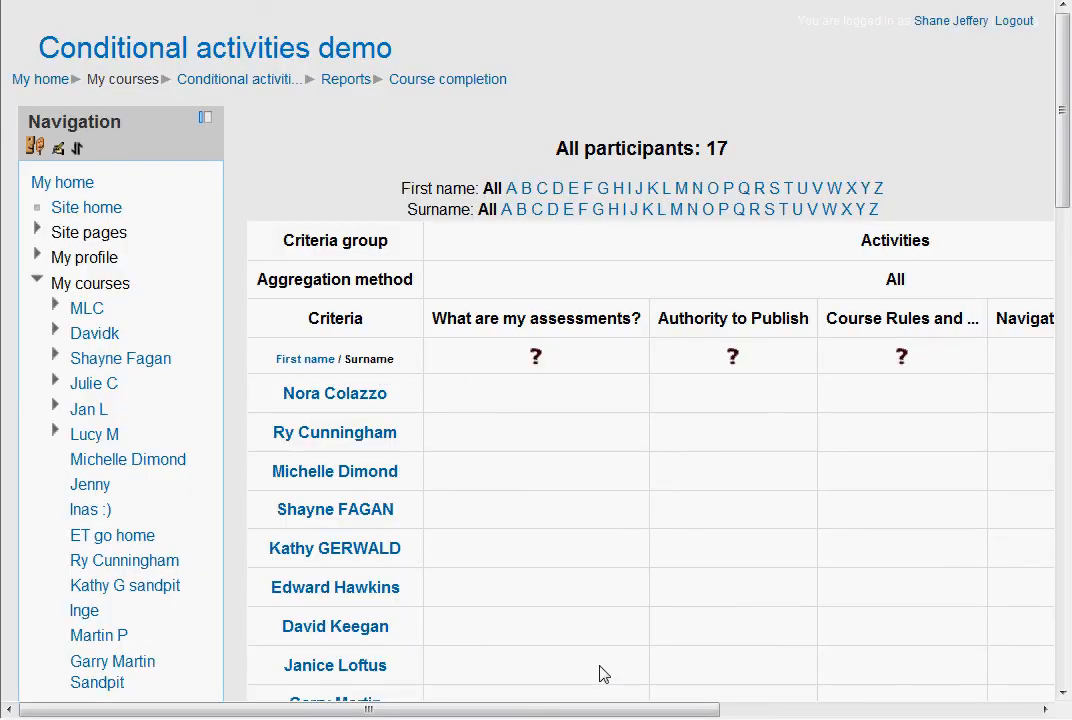
pyautogui.moveTo(596, 711); pyautogui.dragTo(830, 710)
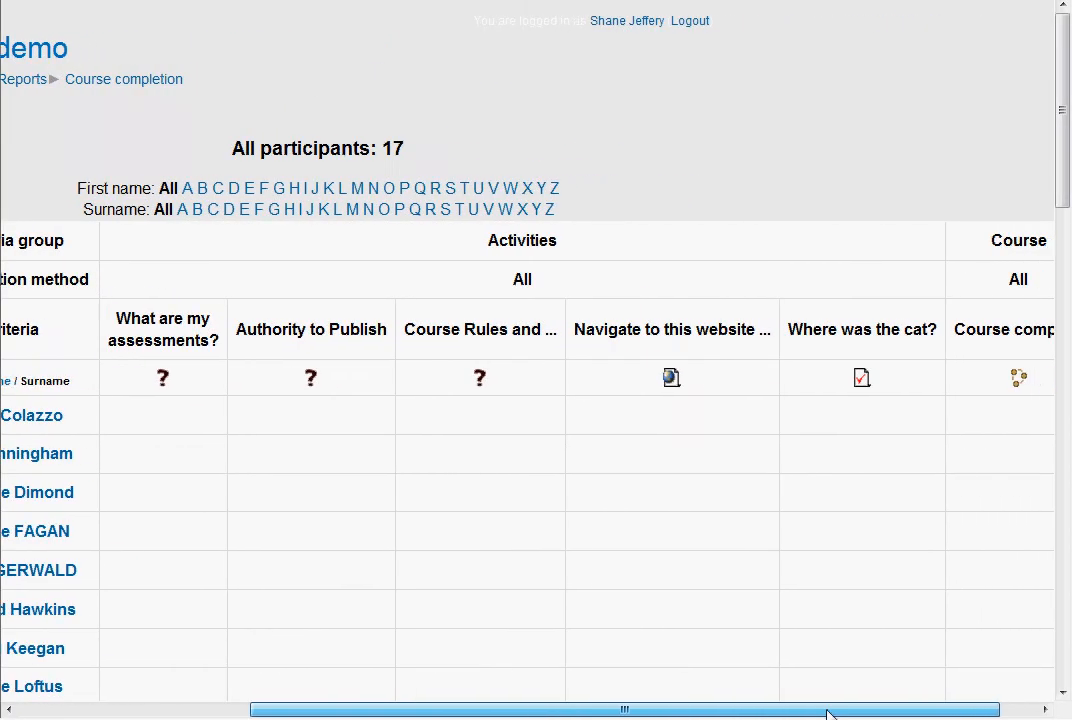
# Examine the participants' completion marks for each activity and the download formats in the course completion report.
pyautogui.scroll(-4, 754, 616)
pyautogui.scroll(-3, 754, 616)
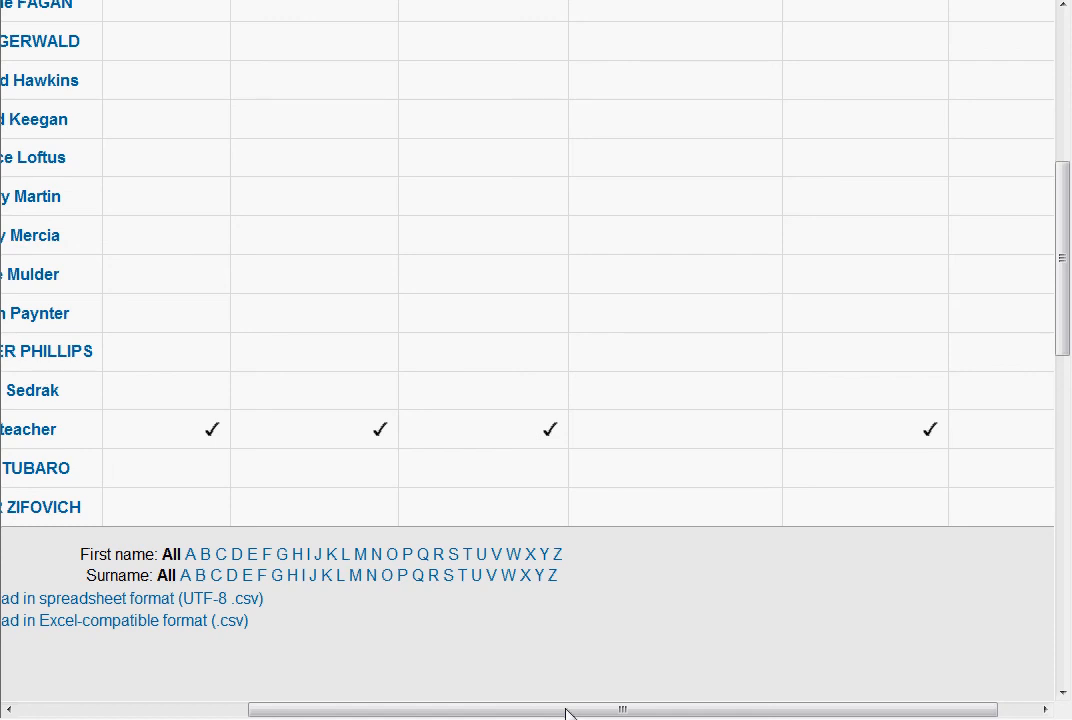
pyautogui.scroll(4, 566, 711)
pyautogui.scroll(-3, 566, 711)
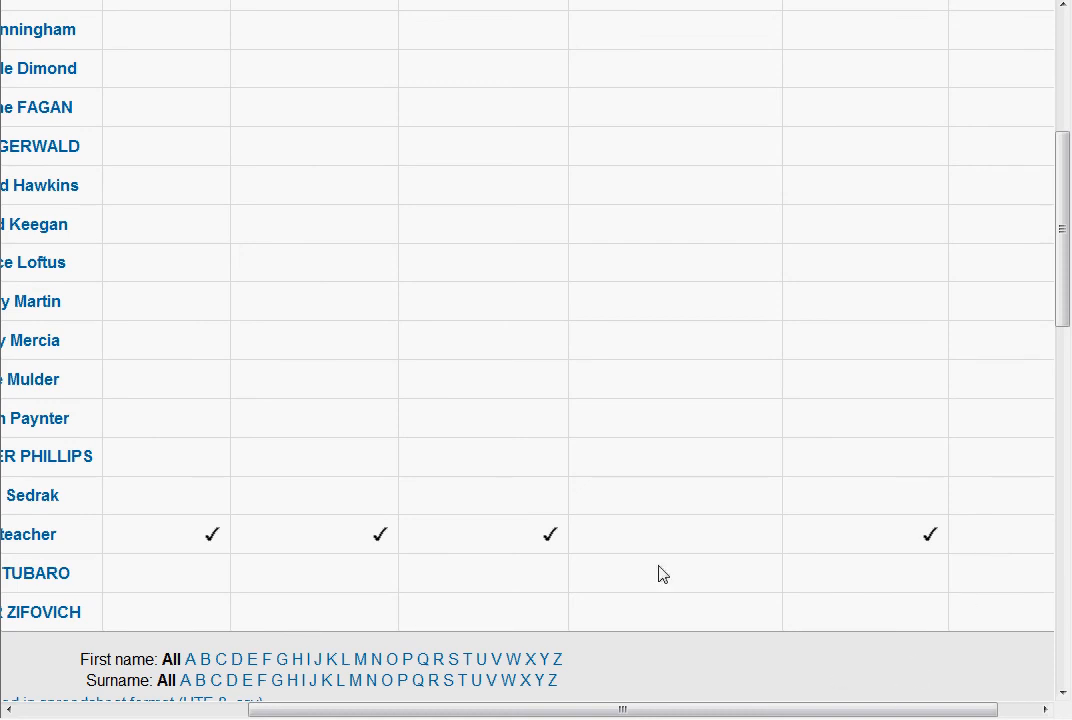
pyautogui.scroll(4, 800, 548)
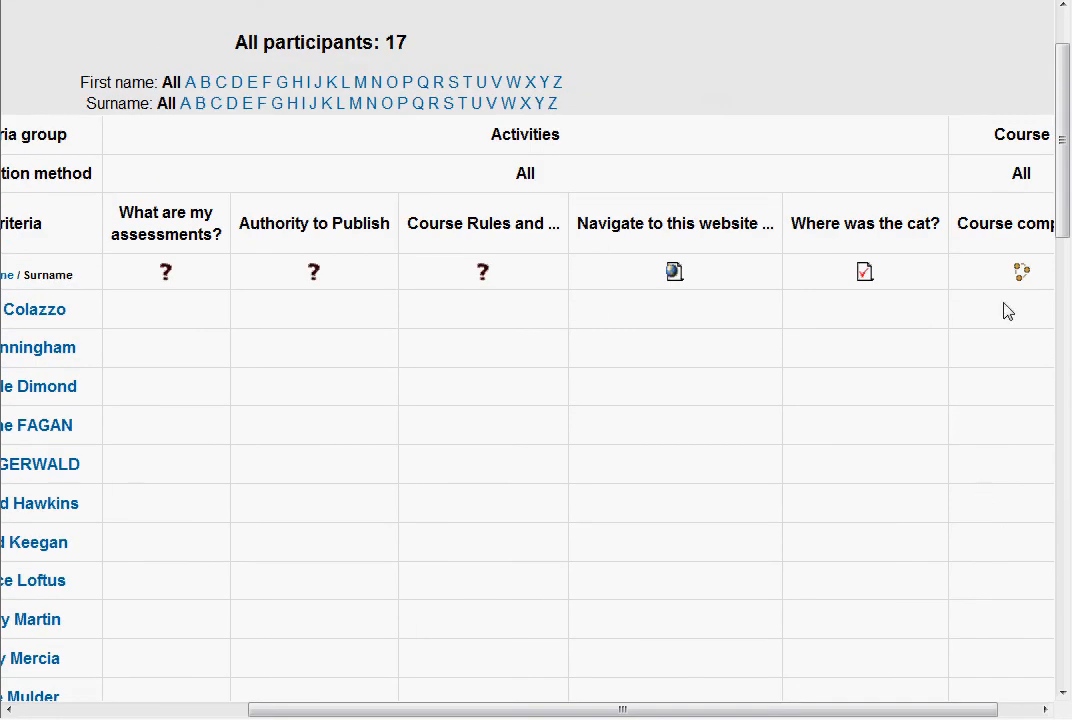
pyautogui.scroll(-5, 993, 620)
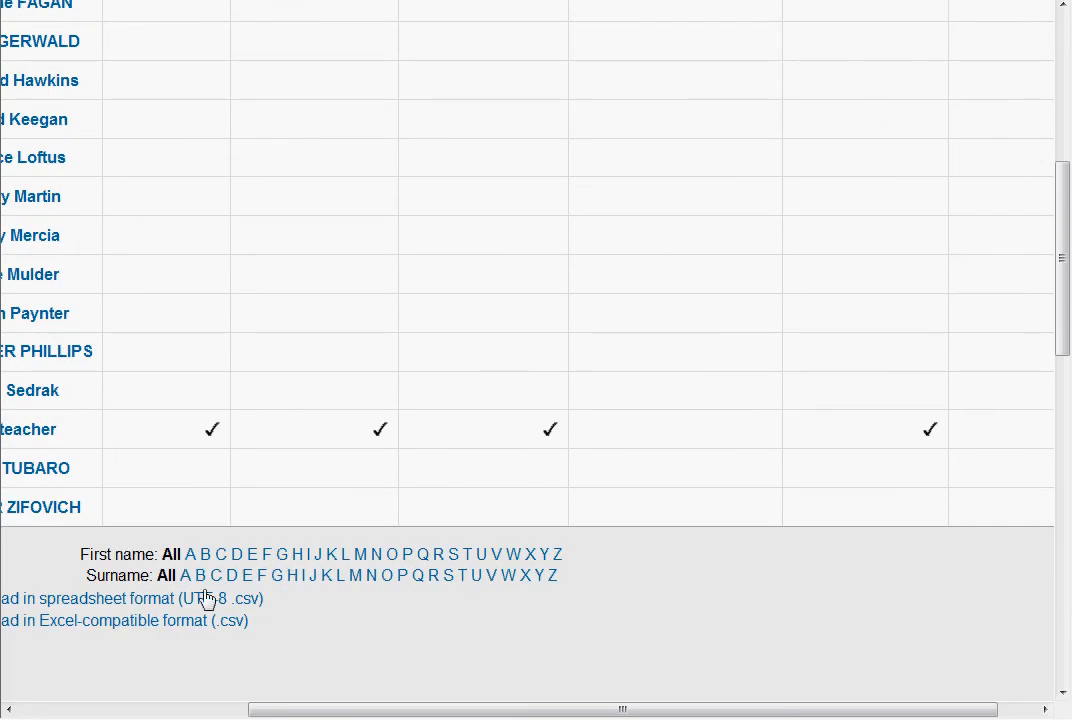
pyautogui.moveTo(417, 710); pyautogui.dragTo(117, 710)
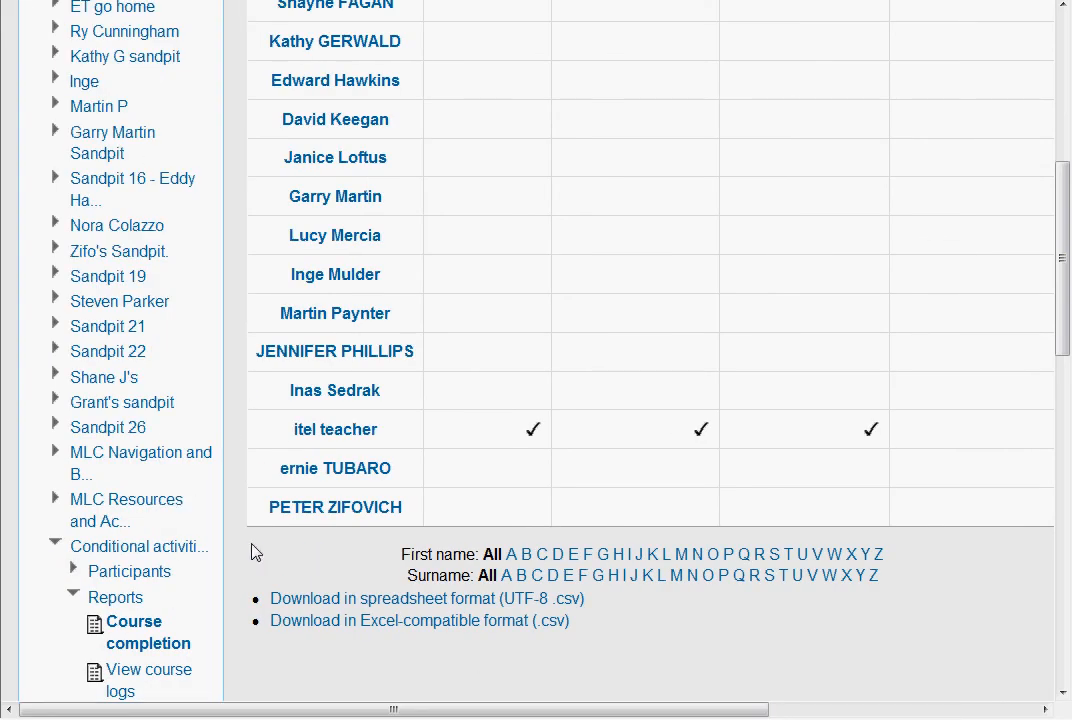
pyautogui.scroll(6, 256, 553)
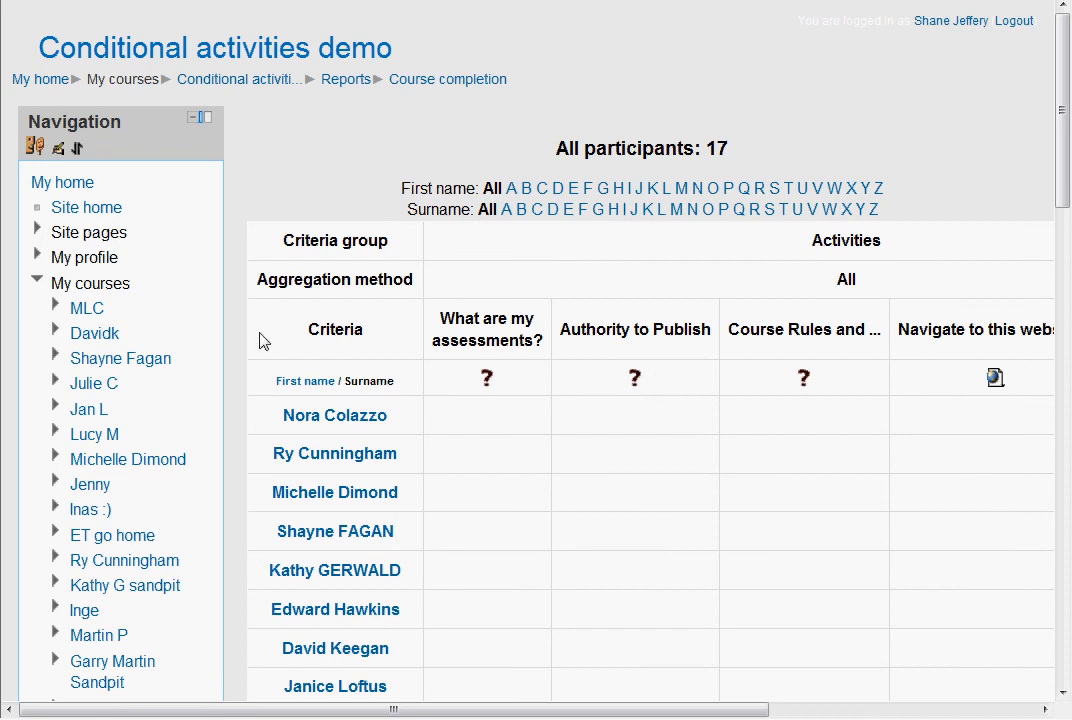